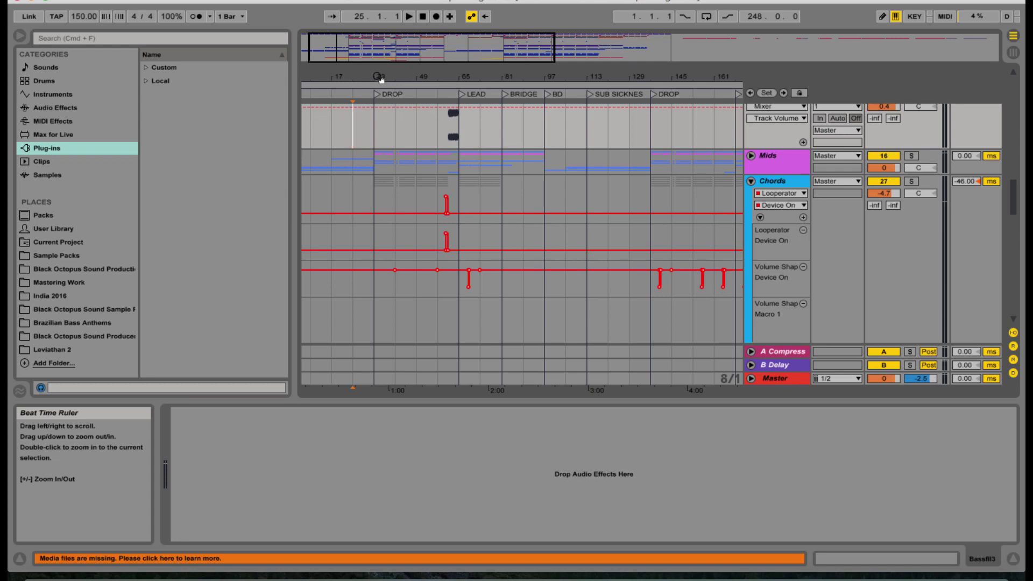
Play the arrangement from bar 25 and look through the Chords group's automation lanes and layered chord tracks
{"action": "left_click", "coordinate": [360, 201]}
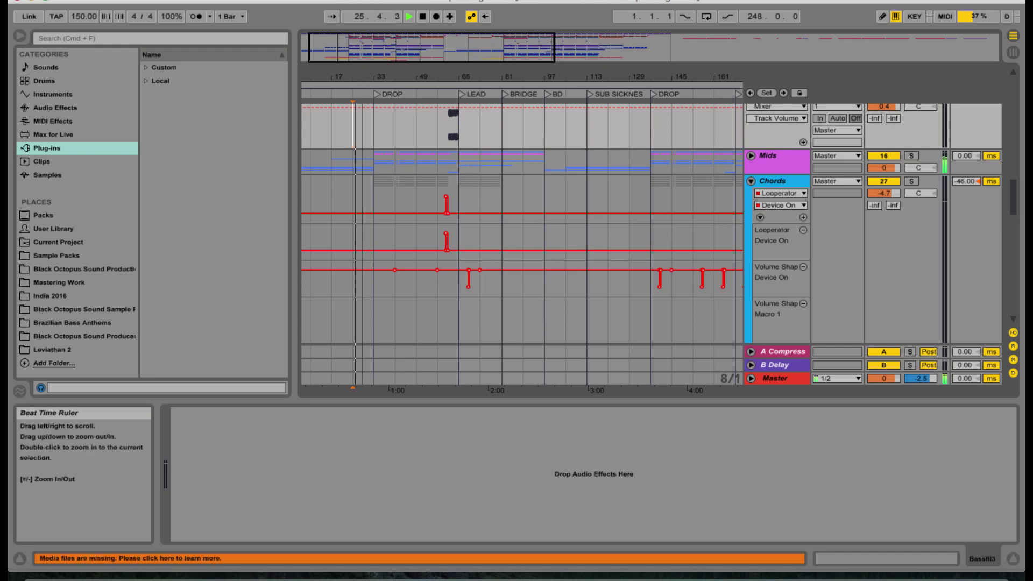
{"action": "left_click_drag", "start_coordinate": [407, 77], "coordinate": [393, 89]}
{"action": "scroll", "coordinate": [614, 230], "scroll_direction": "down", "scroll_amount": 8}
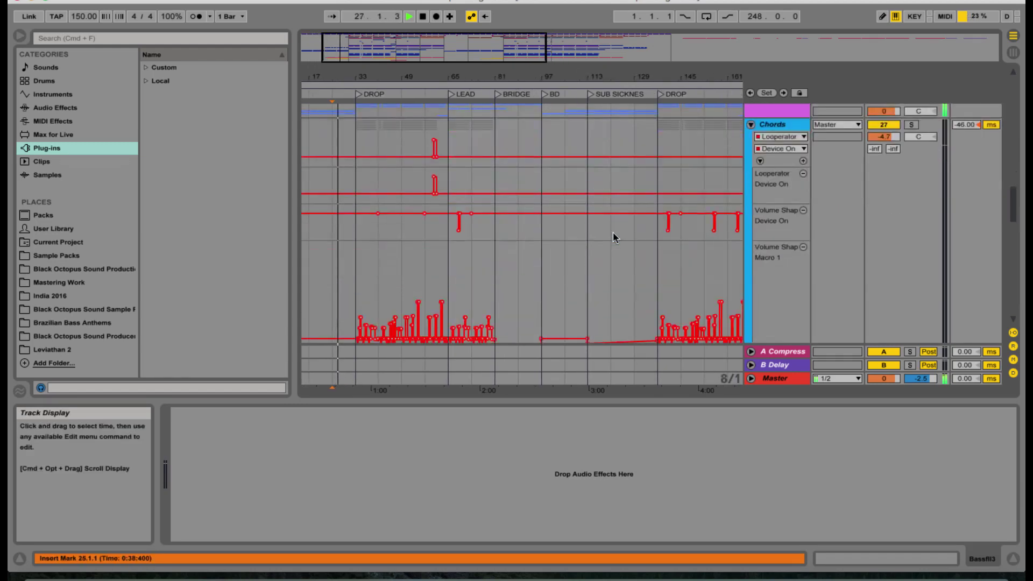
{"action": "scroll", "coordinate": [614, 234], "scroll_direction": "down", "scroll_amount": 5}
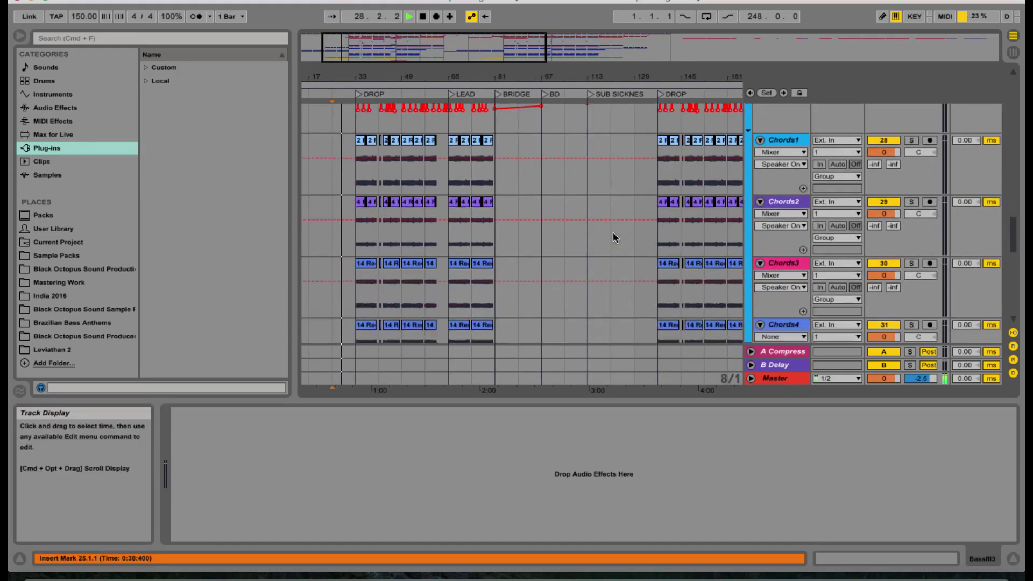
{"action": "scroll", "coordinate": [613, 233], "scroll_direction": "down", "scroll_amount": 1}
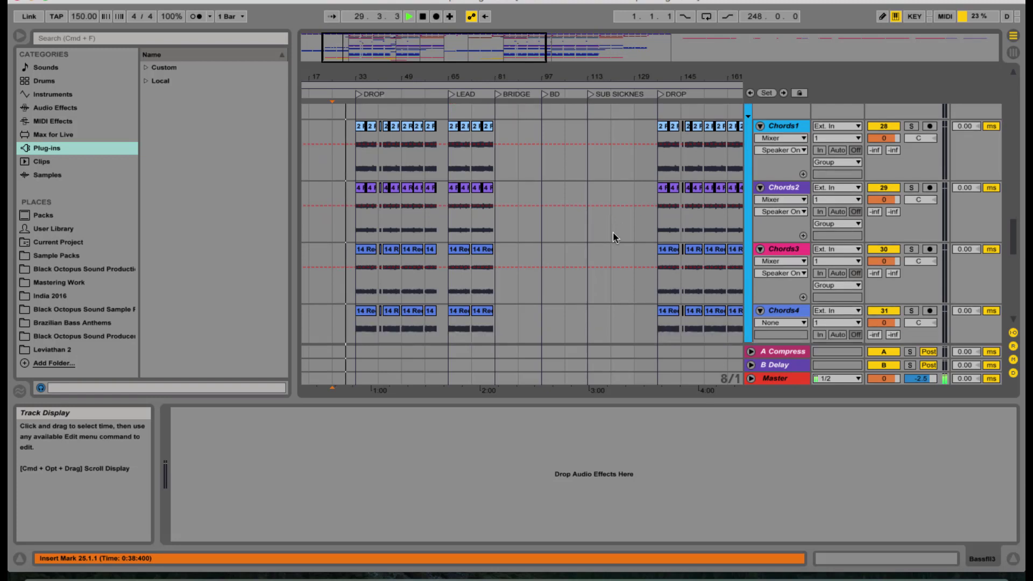
{"action": "scroll", "coordinate": [615, 237], "scroll_direction": "up", "scroll_amount": 2}
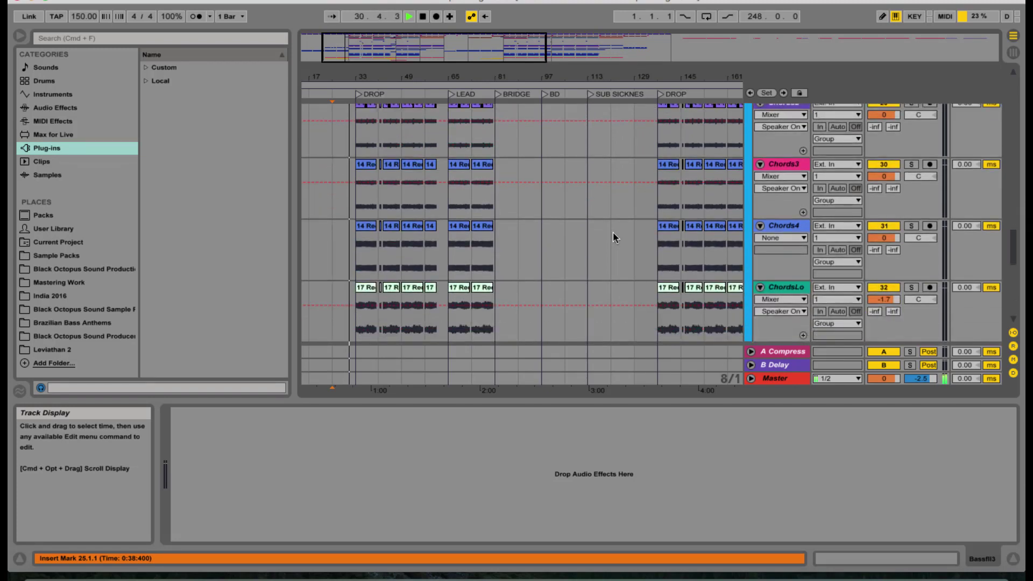
{"action": "scroll", "coordinate": [612, 232], "scroll_direction": "up", "scroll_amount": 1}
{"action": "scroll", "coordinate": [613, 232], "scroll_direction": "down", "scroll_amount": 4}
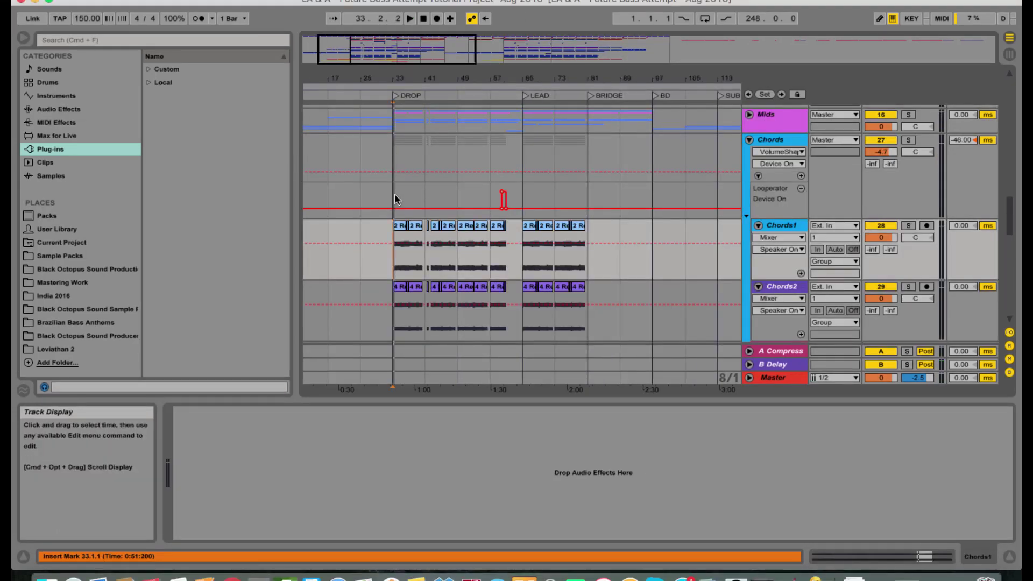
{"action": "scroll", "coordinate": [395, 195], "scroll_direction": "down", "scroll_amount": 3}
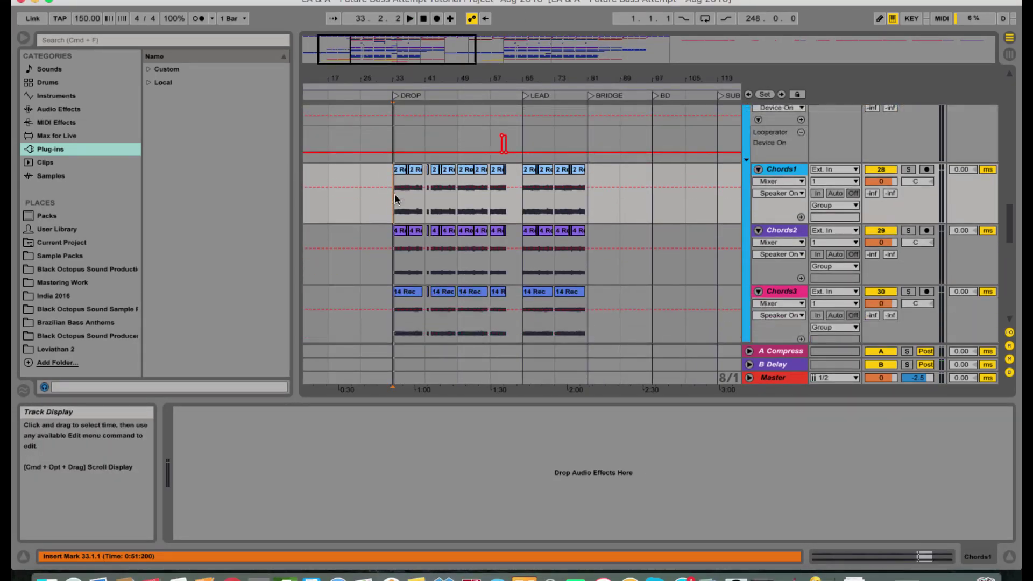
{"action": "key", "text": "super+d"}
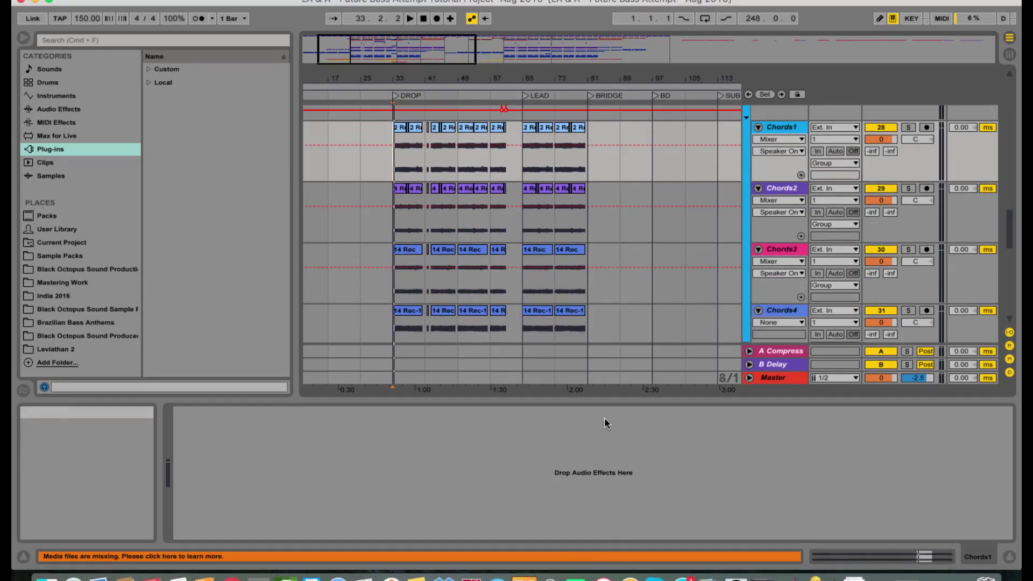
{"action": "scroll", "coordinate": [660, 205], "scroll_direction": "up", "scroll_amount": 6}
{"action": "scroll", "coordinate": [646, 215], "scroll_direction": "down", "scroll_amount": 6}
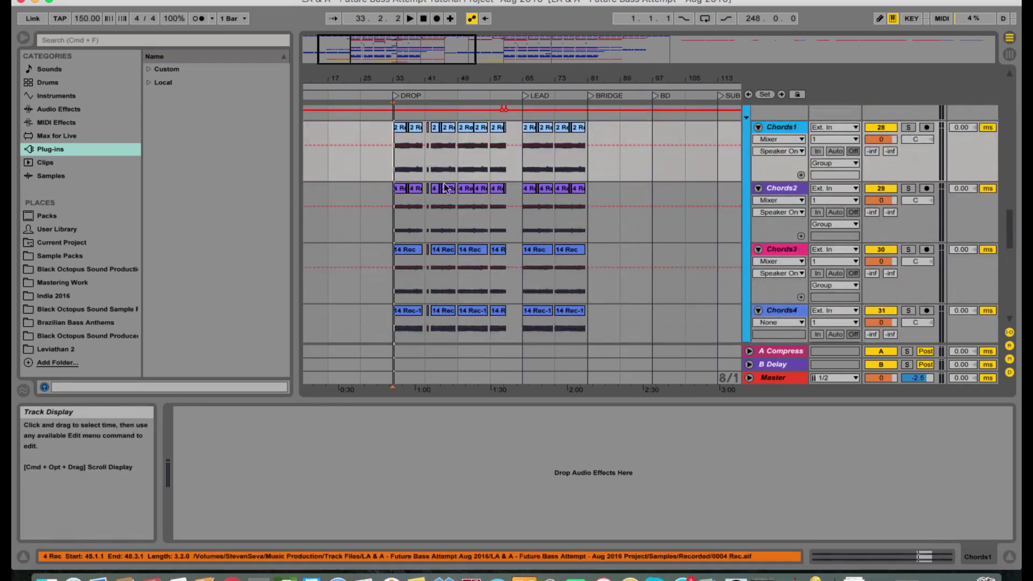
Place the insert marker at bar 33, the start of the drop, and play the Chords1 track soloed
{"action": "left_click", "coordinate": [397, 176]}
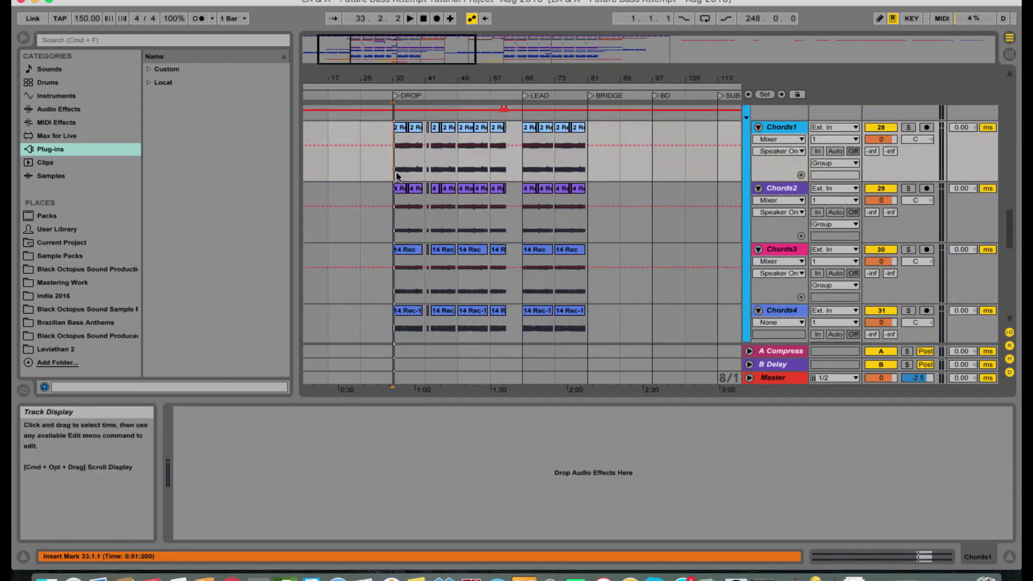
{"action": "left_click_drag", "start_coordinate": [399, 176], "coordinate": [583, 166]}
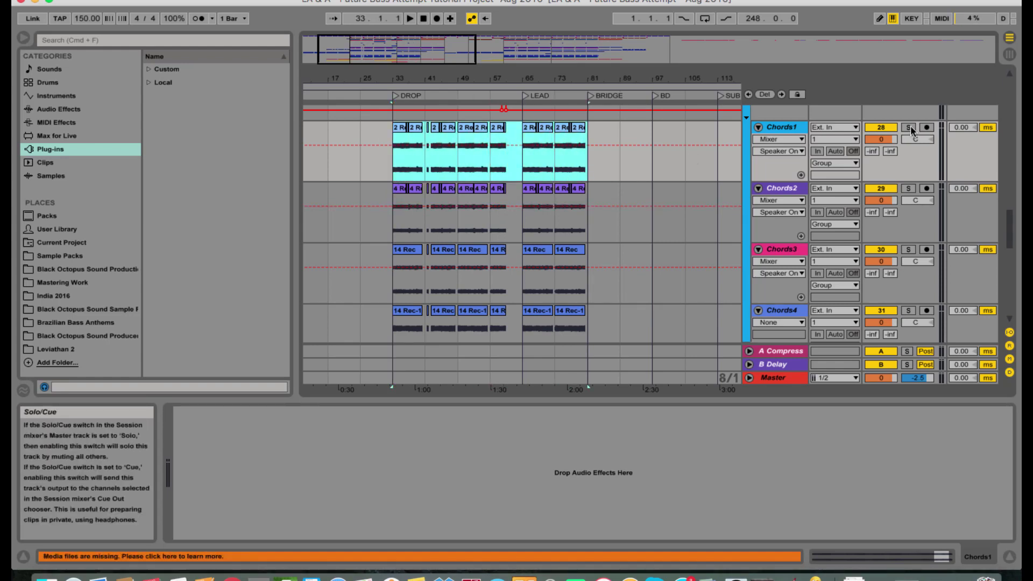
{"action": "left_click", "coordinate": [413, 170]}
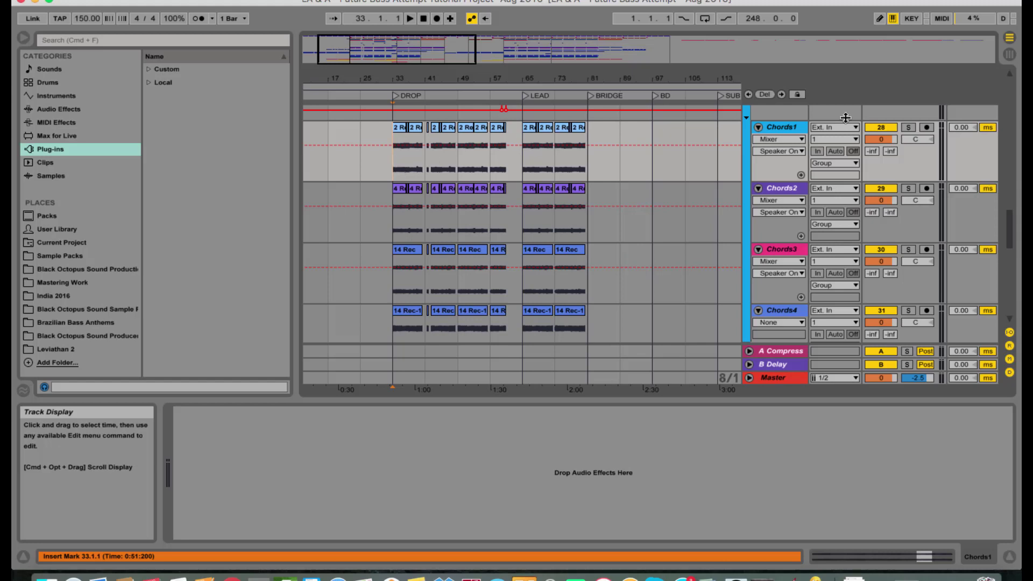
{"action": "left_click", "coordinate": [908, 129]}
{"action": "key", "text": "space"}
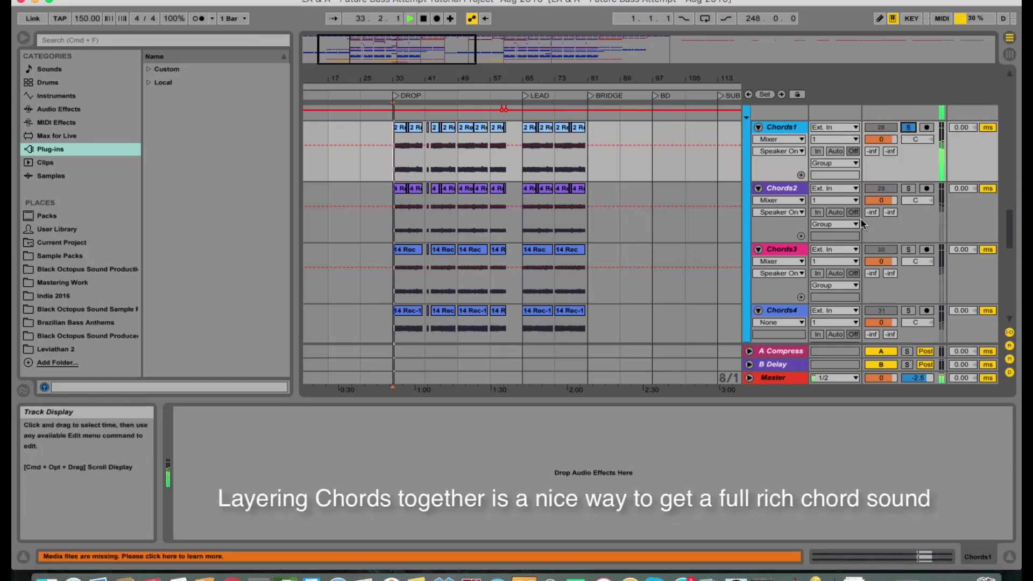
Audition Chords2, Chords3, Chords4 and ChordsLo by soloing them one after another, finishing with no solo and playback stopped
{"action": "left_click", "coordinate": [909, 189]}
{"action": "left_click", "coordinate": [910, 249]}
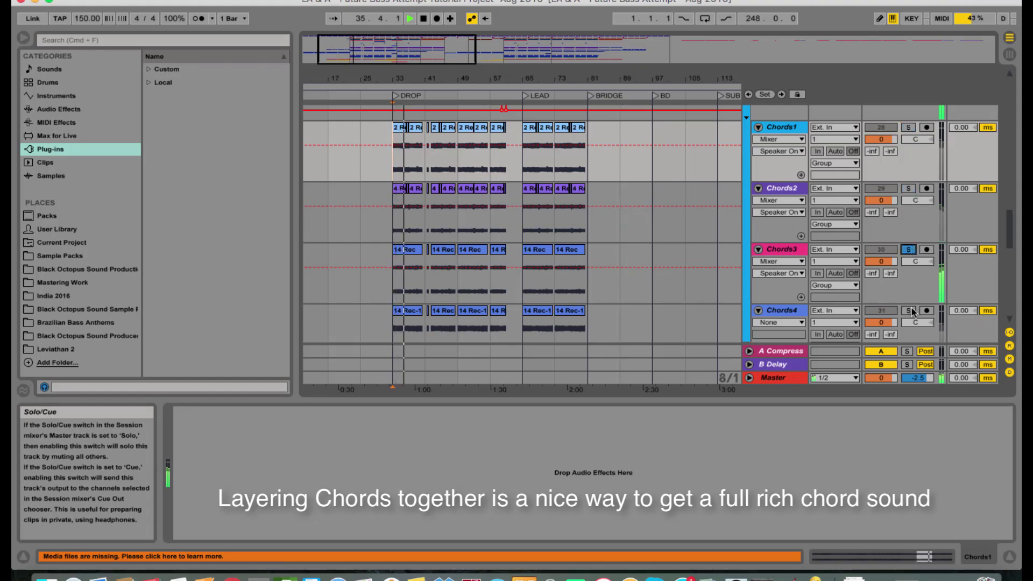
{"action": "left_click", "coordinate": [909, 311]}
{"action": "scroll", "coordinate": [884, 279], "scroll_direction": "down", "scroll_amount": 3}
{"action": "left_click", "coordinate": [909, 315]}
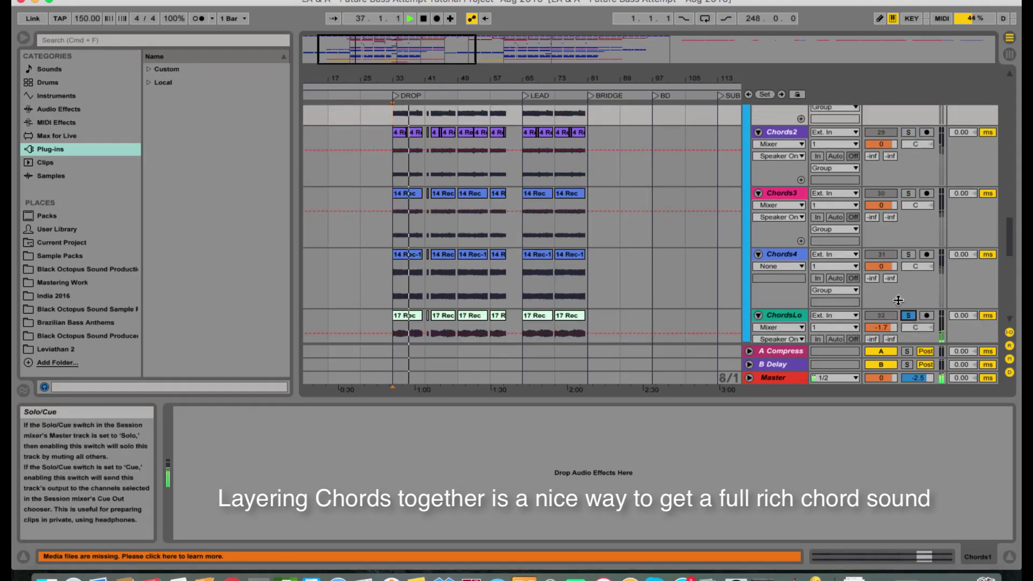
{"action": "scroll", "coordinate": [606, 211], "scroll_direction": "down", "scroll_amount": 2}
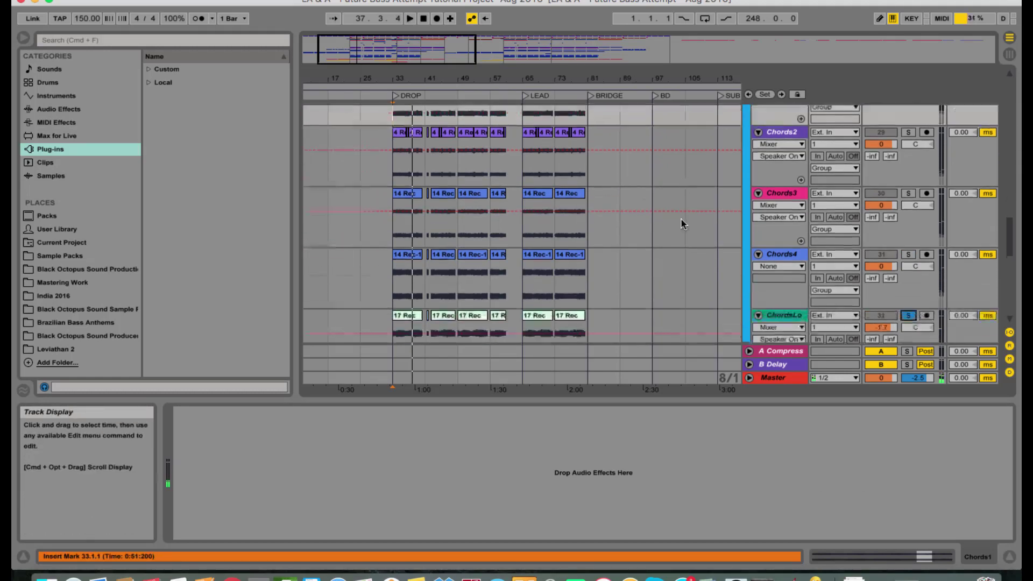
{"action": "left_click", "coordinate": [908, 260]}
{"action": "scroll", "coordinate": [571, 202], "scroll_direction": "up", "scroll_amount": 4}
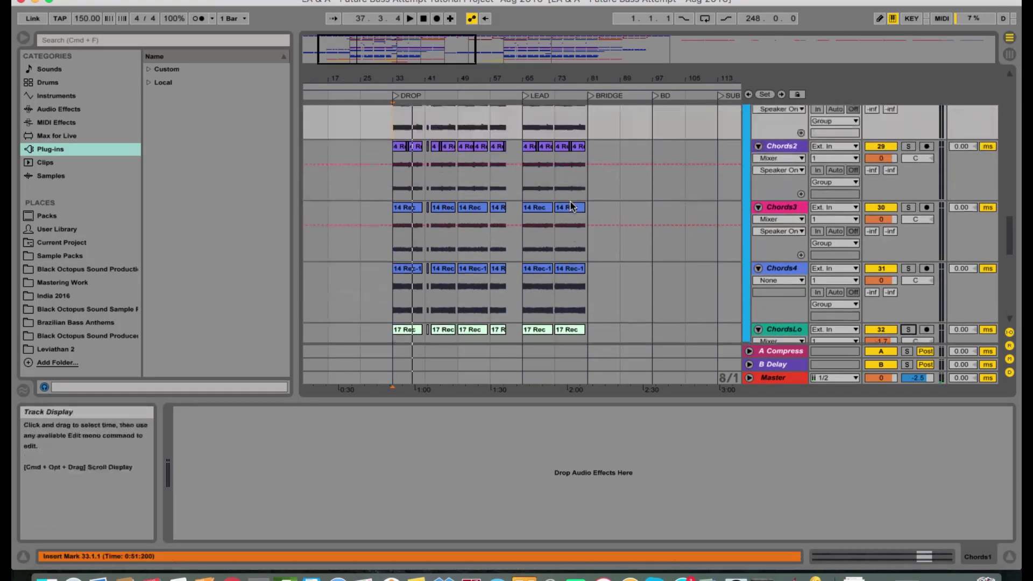
Show the Chords group's device chain and play all chord layers together from bar 33
{"action": "left_click", "coordinate": [379, 171]}
{"action": "scroll", "coordinate": [491, 199], "scroll_direction": "up", "scroll_amount": 3}
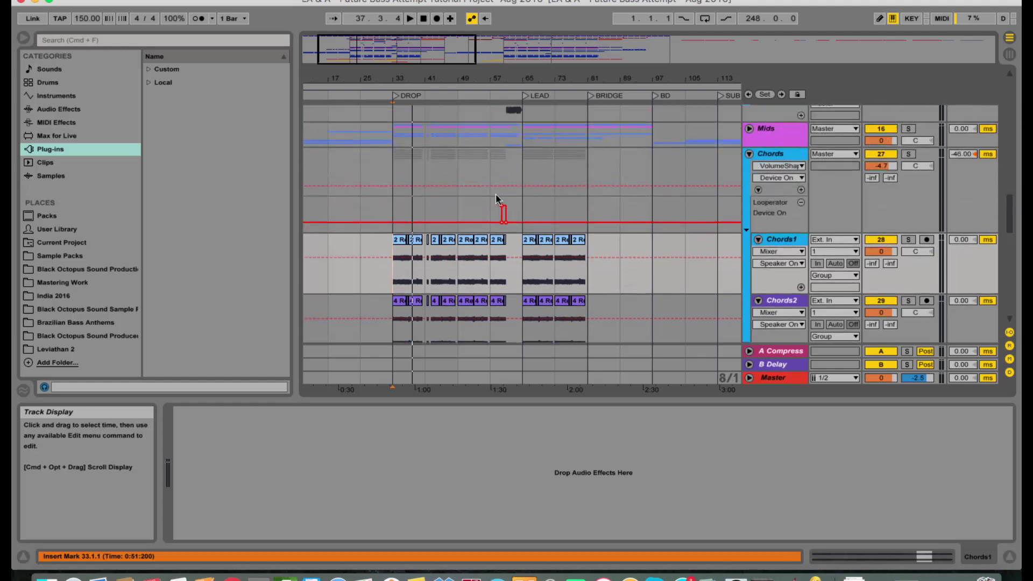
{"action": "key", "text": "space"}
{"action": "left_click", "coordinate": [791, 165]}
{"action": "key", "text": "space"}
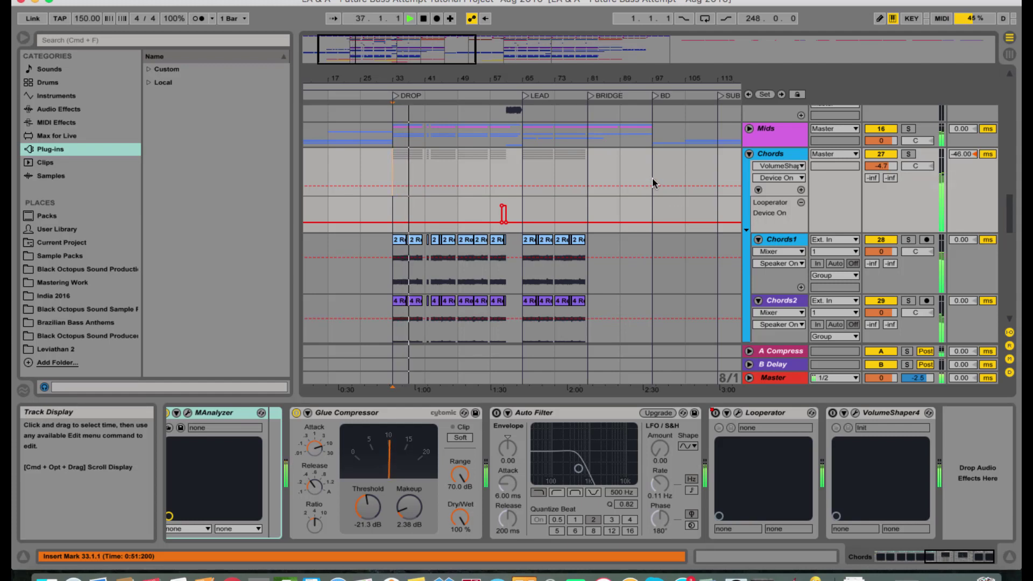
{"action": "key", "text": "space"}
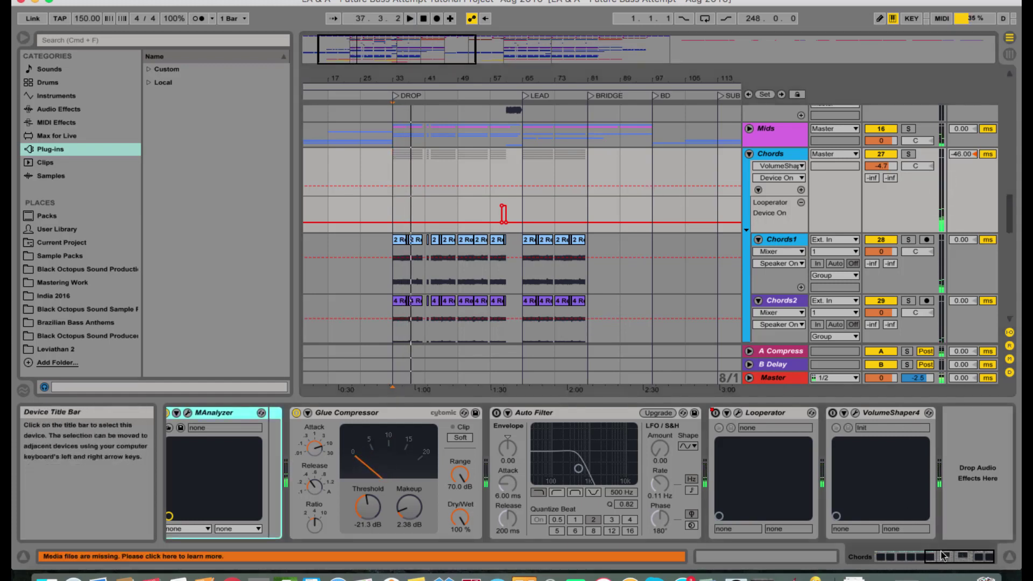
Turn on VolumeShaper4 in the Chords group, open its plug-in window and apply the sixth Ducking wave shape
{"action": "left_click", "coordinate": [834, 414]}
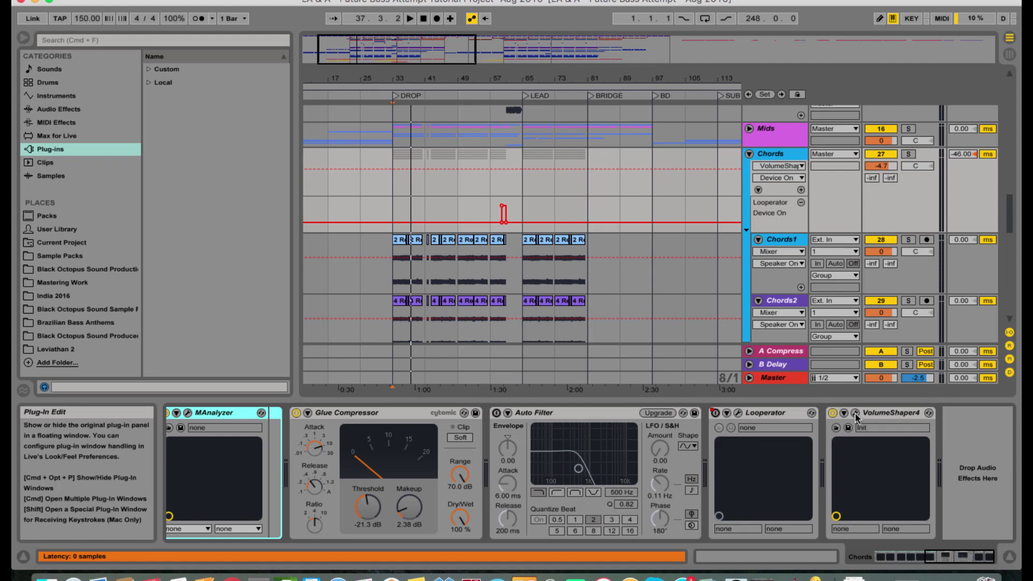
{"action": "left_click", "coordinate": [856, 413]}
{"action": "left_click_drag", "start_coordinate": [470, 136], "coordinate": [474, 139]}
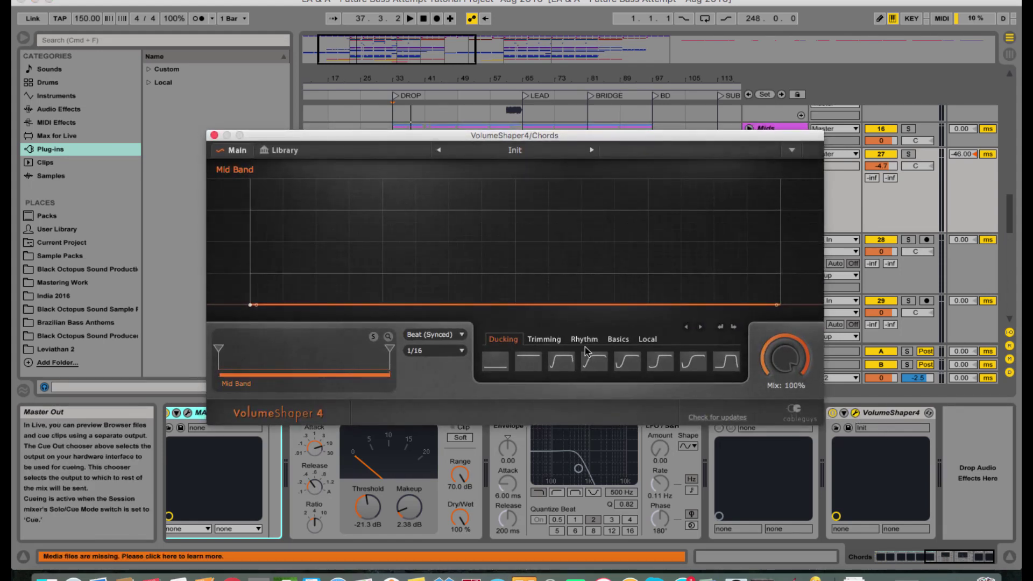
{"action": "left_click", "coordinate": [659, 364]}
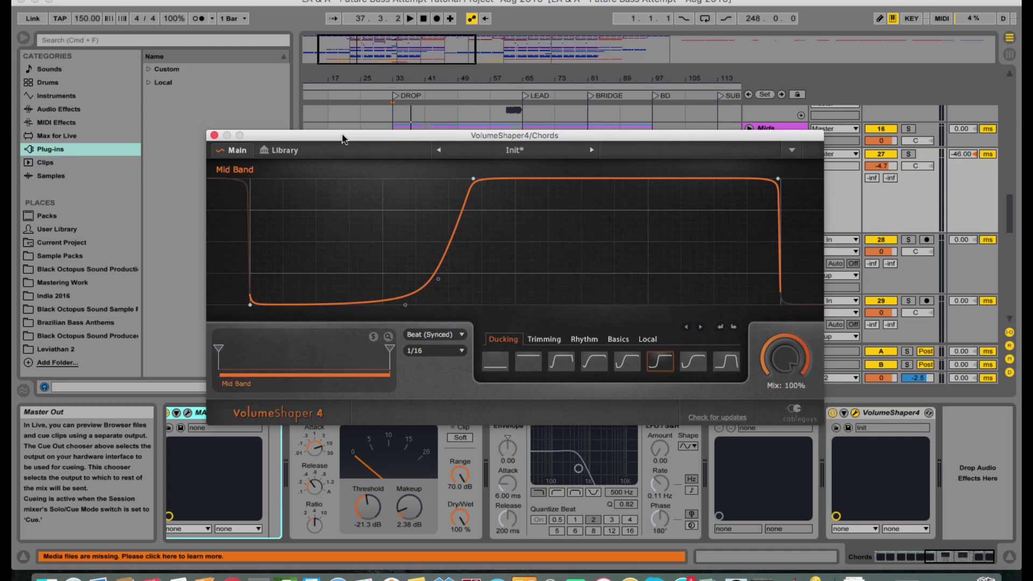
{"action": "mouse_move", "coordinate": [342, 139]}
{"action": "left_mouse_down"}
{"action": "mouse_move", "coordinate": [360, 149]}
{"action": "mouse_move", "coordinate": [343, 140]}
{"action": "left_mouse_up"}
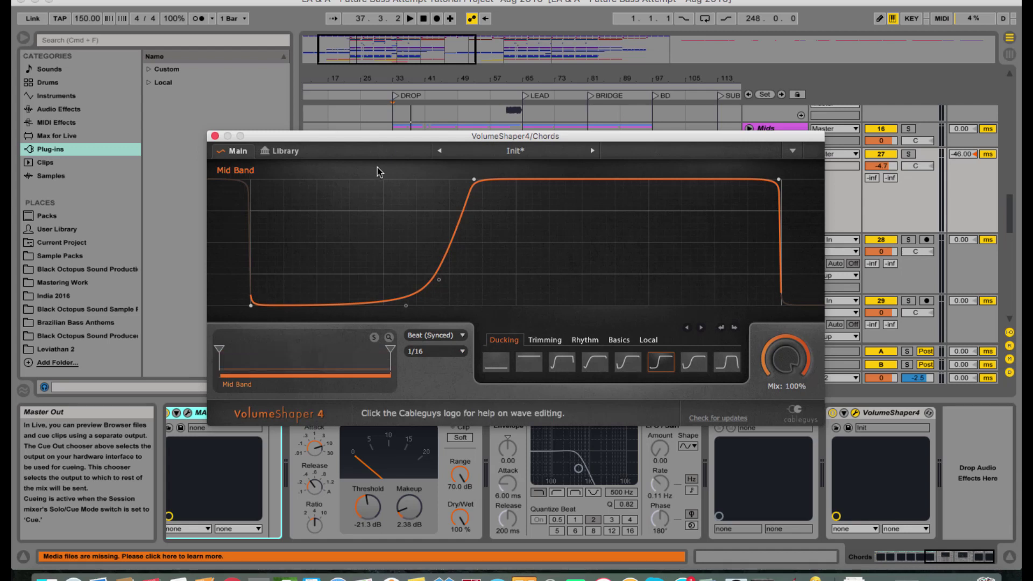
Play the chords from bar 33 while trying the synced loop length at 1/2 and 1/4, and close VolumeShaper4's window
{"action": "key", "text": "space"}
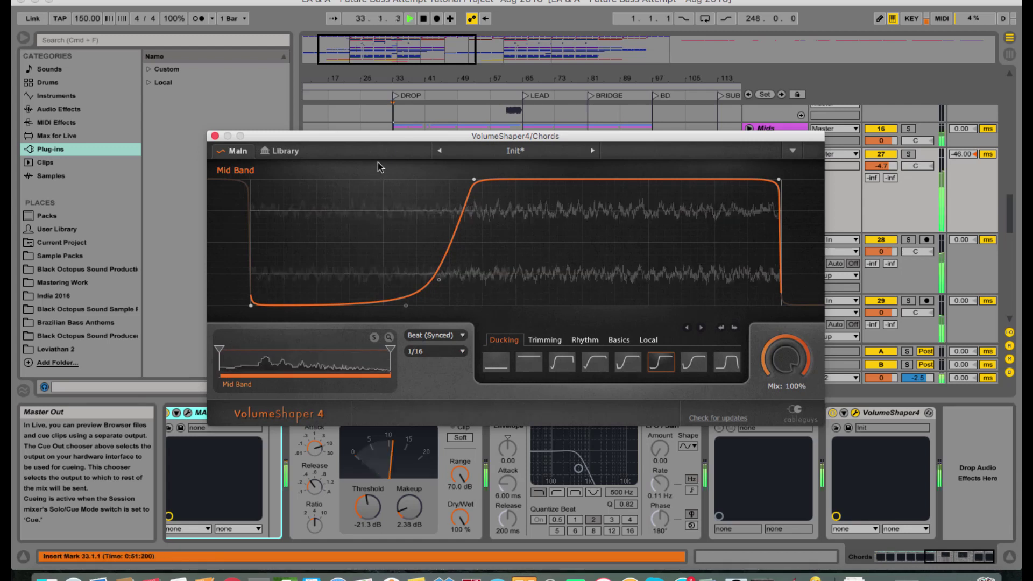
{"action": "left_click", "coordinate": [447, 352]}
{"action": "left_click", "coordinate": [441, 214]}
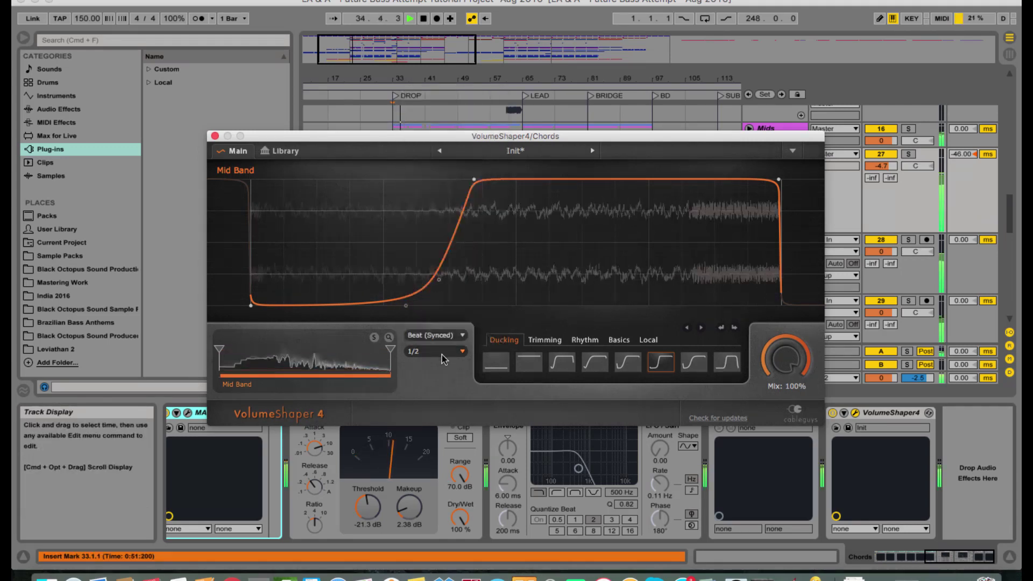
{"action": "left_click", "coordinate": [444, 352]}
{"action": "left_click", "coordinate": [441, 195]}
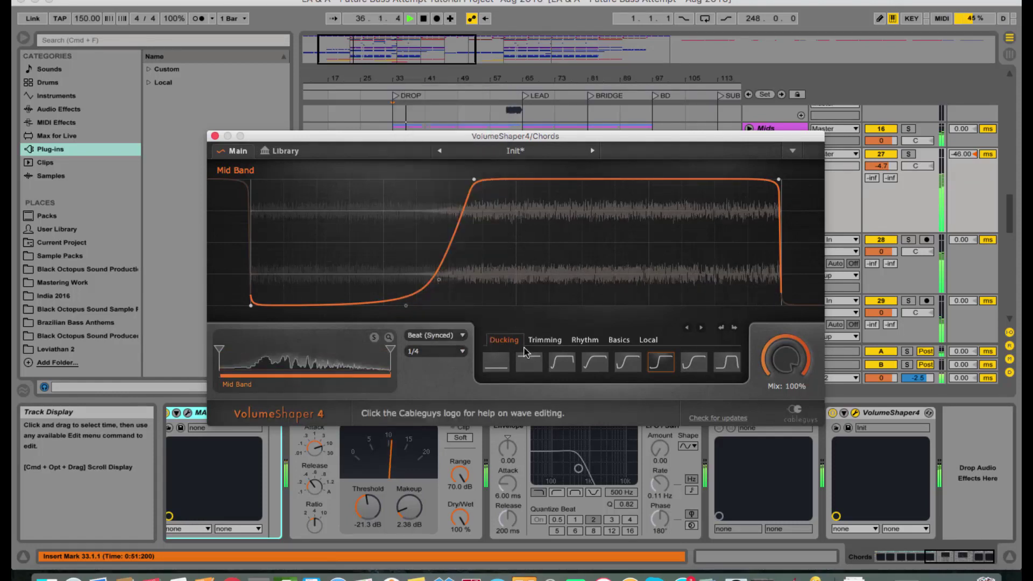
{"action": "key", "text": "space"}
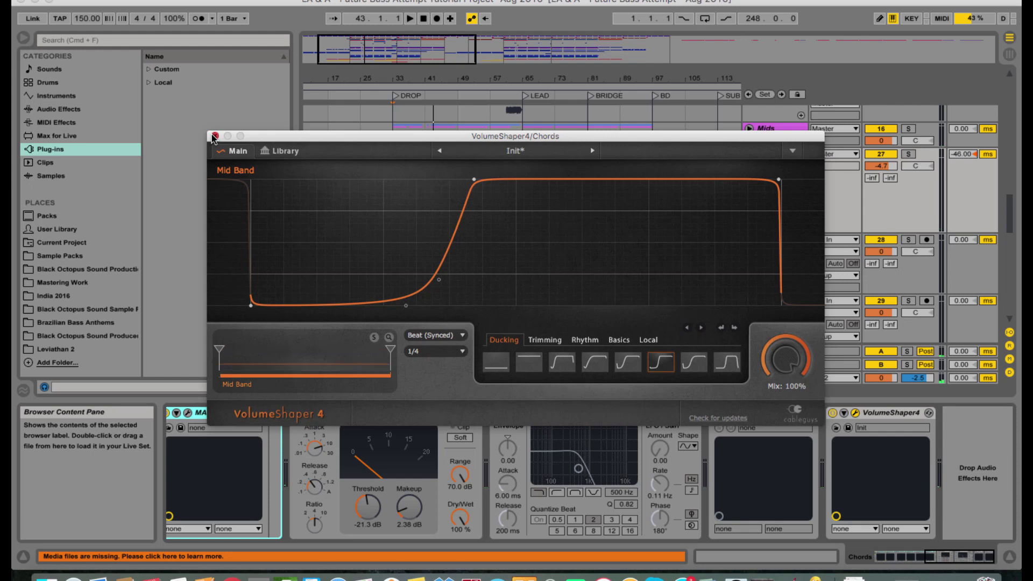
{"action": "left_click", "coordinate": [215, 136]}
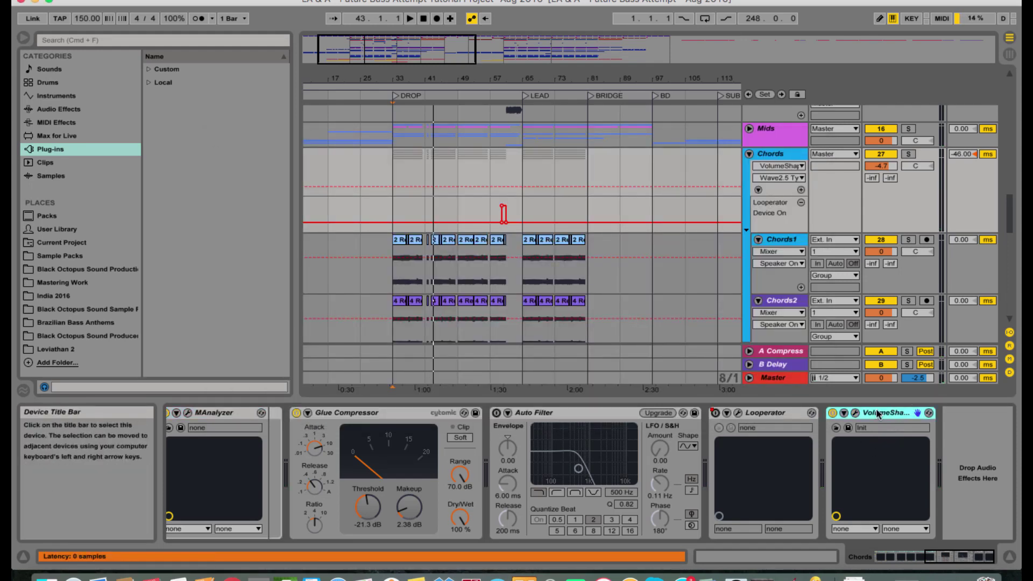
Group VolumeShaper4 into an Audio Effect Rack and unfold its plug-in parameter panel
{"action": "key", "text": "super+g"}
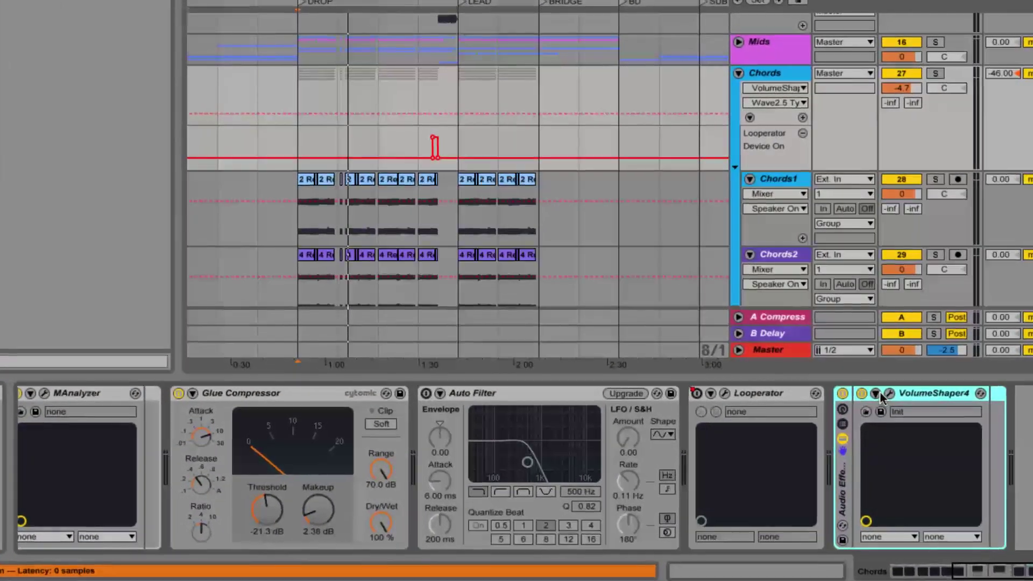
{"action": "left_click", "coordinate": [822, 374]}
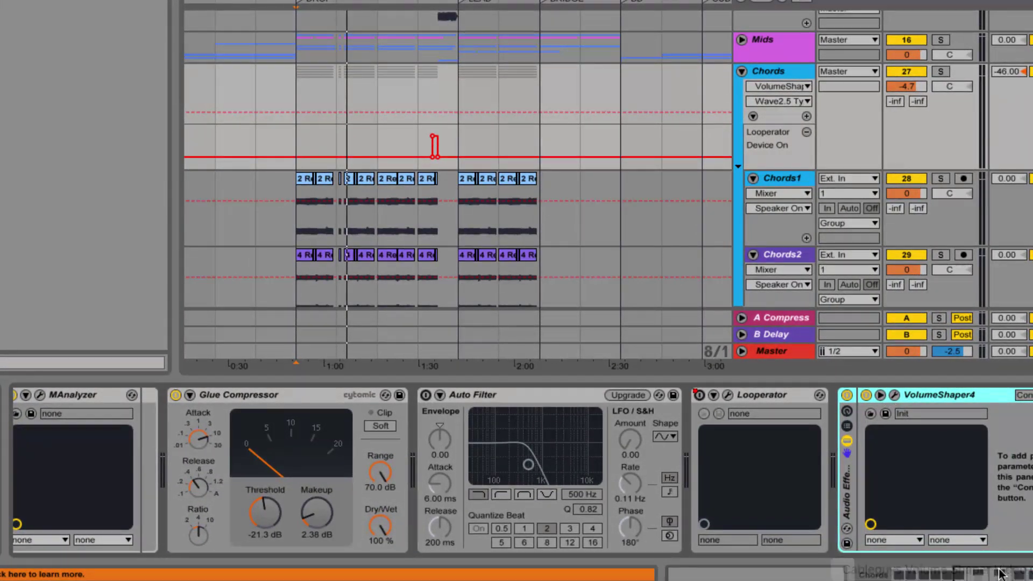
{"action": "scroll", "coordinate": [985, 492], "scroll_direction": "right", "scroll_amount": 3}
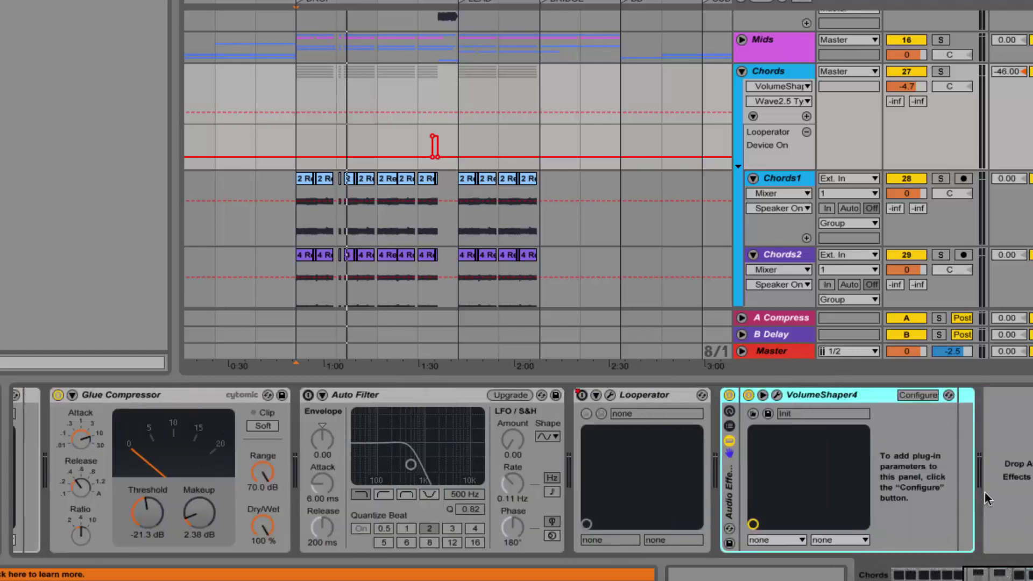
Add LFO Loop Length to VolumeShaper4's configurable parameters by setting the synced loop length to 1/8, and close the plug-in window
{"action": "left_click", "coordinate": [920, 396]}
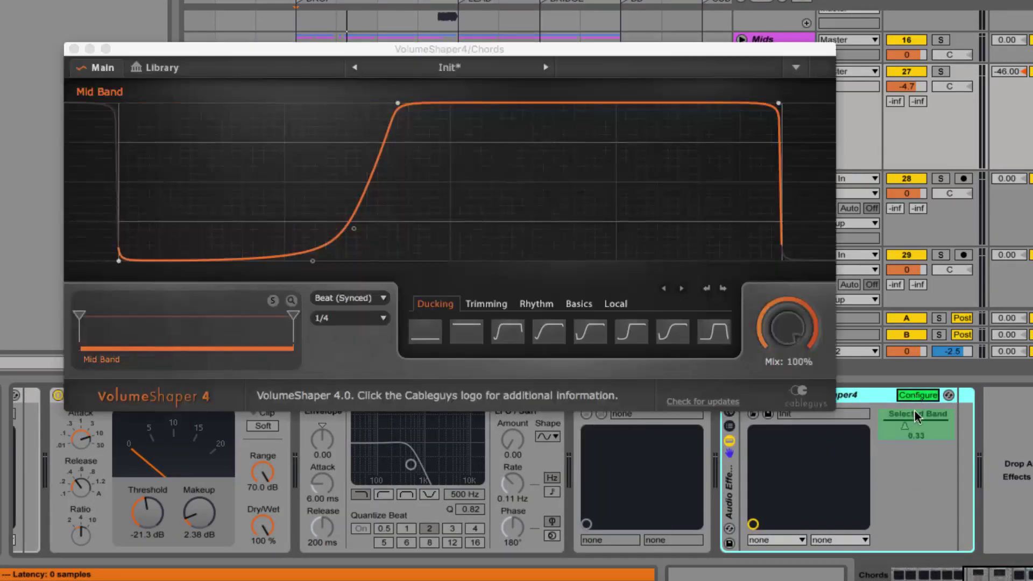
{"action": "left_click", "coordinate": [379, 318]}
{"action": "left_click", "coordinate": [348, 86]}
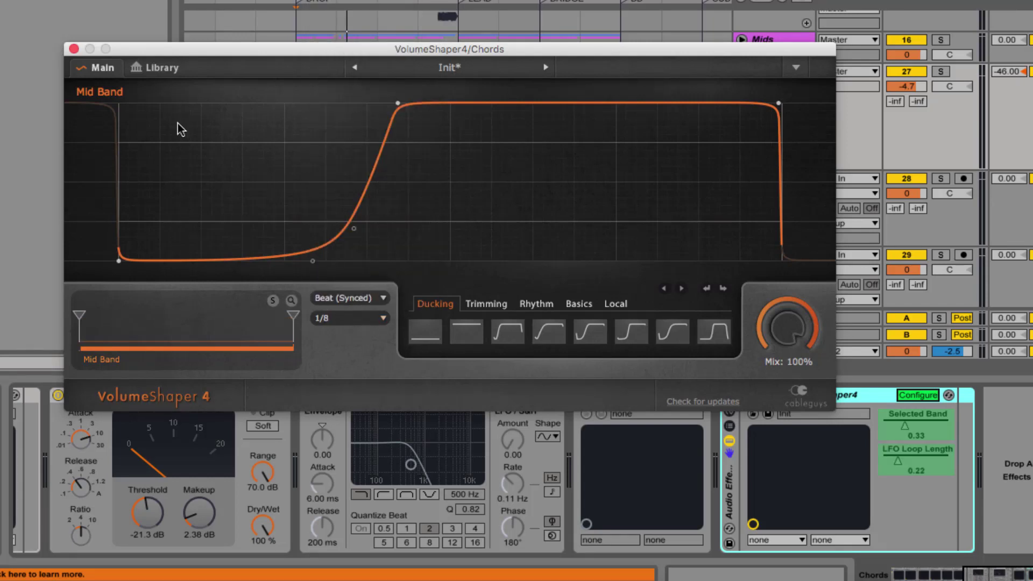
{"action": "left_click", "coordinate": [74, 49]}
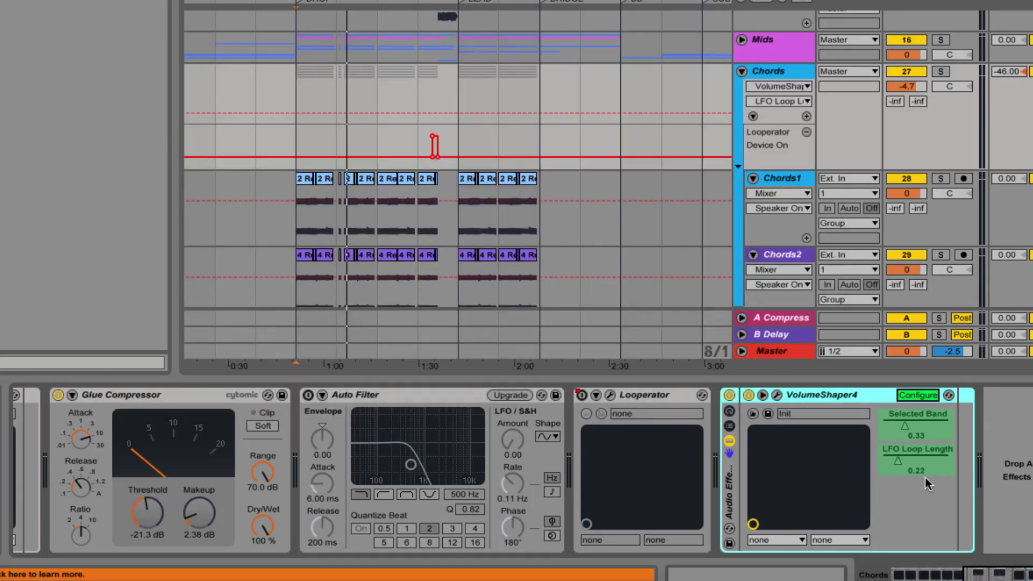
Show the Audio Effect Rack's macro controls and map VolumeShaper4's LFO Loop Length to Macro 1
{"action": "left_click", "coordinate": [730, 413]}
{"action": "scroll", "coordinate": [517, 470], "scroll_direction": "right", "scroll_amount": 3}
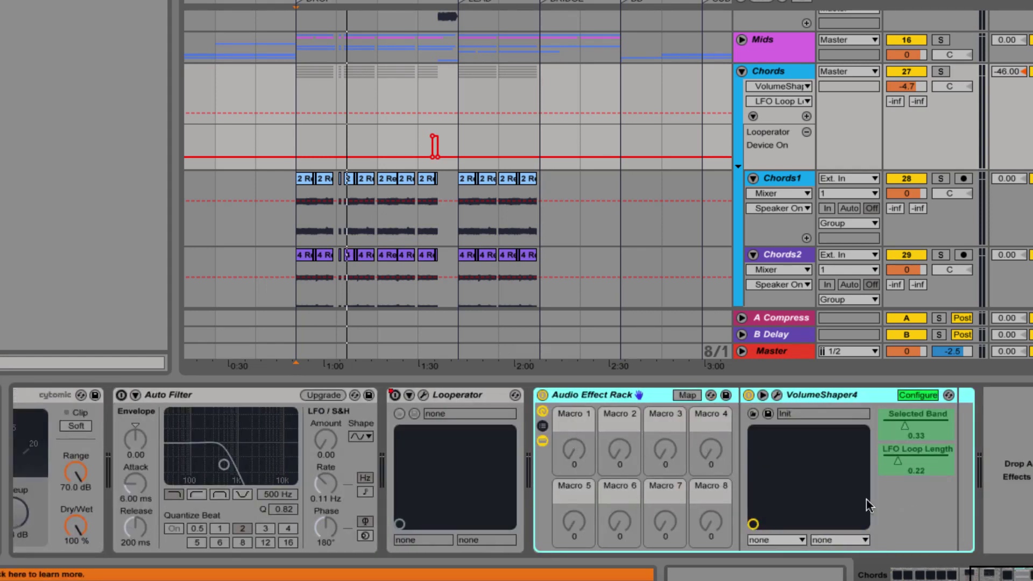
{"action": "left_click", "coordinate": [685, 395]}
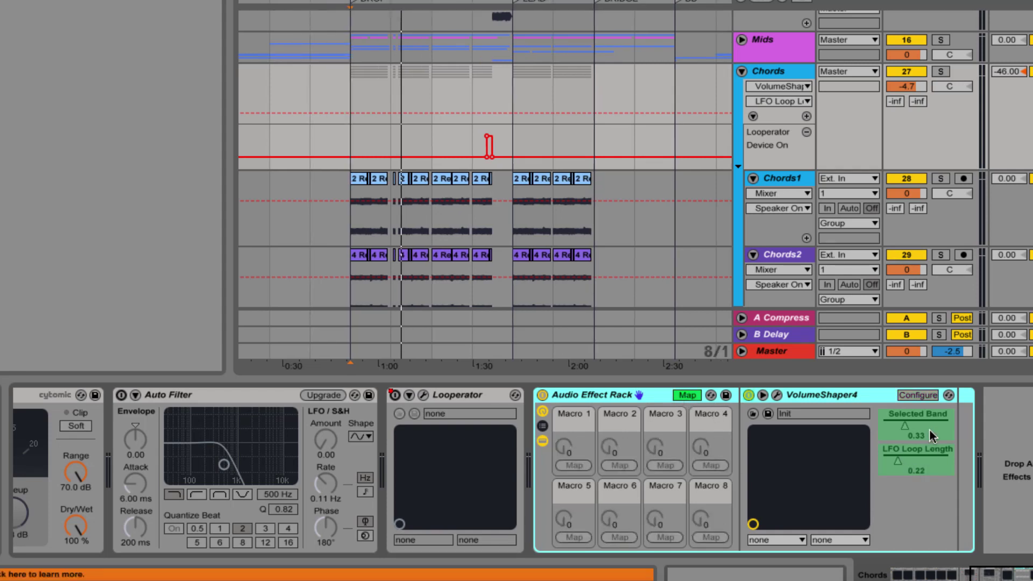
{"action": "left_click", "coordinate": [931, 473]}
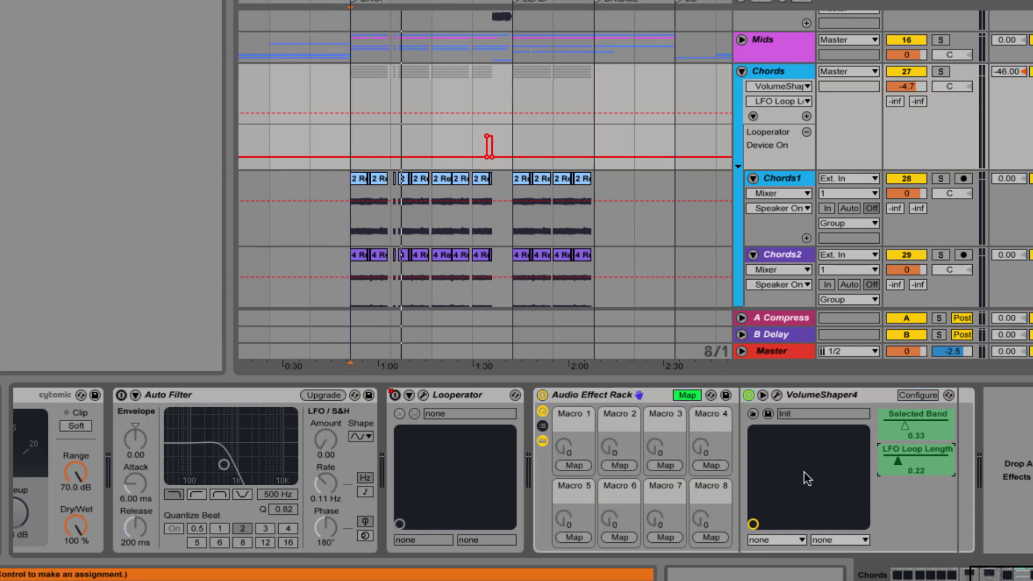
{"action": "left_click", "coordinate": [574, 465]}
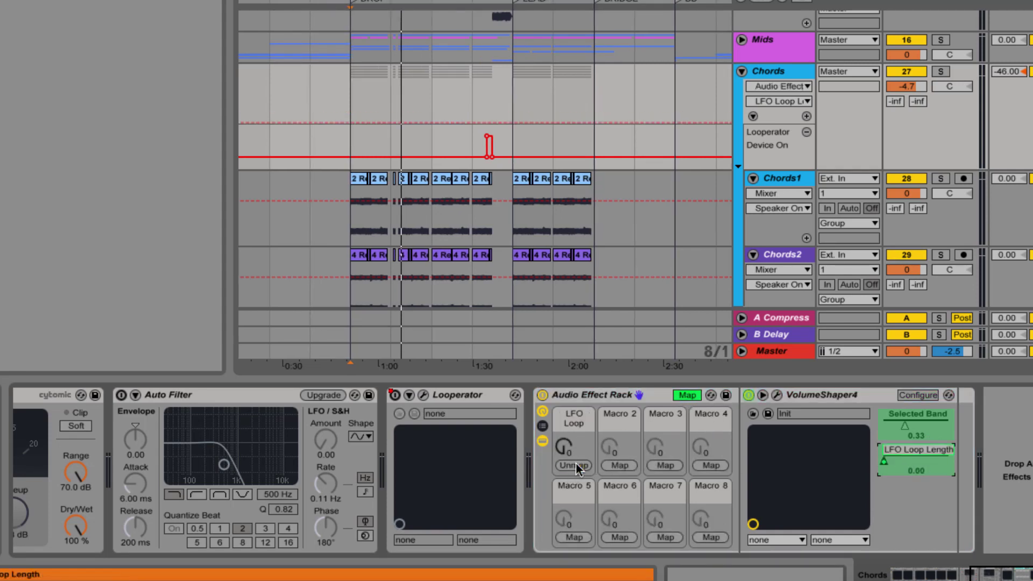
{"action": "left_click", "coordinate": [684, 395]}
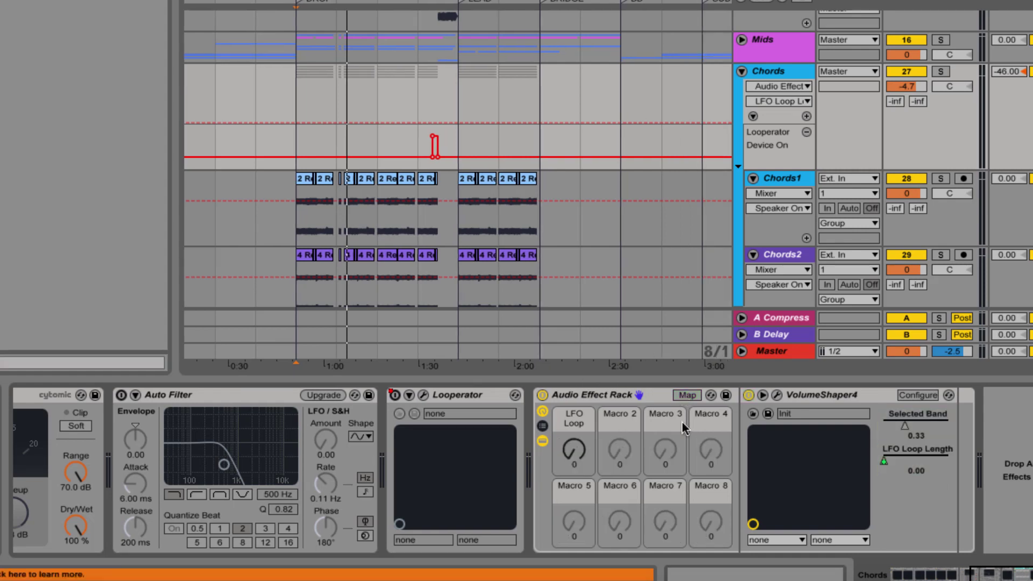
Play the Chords group from bar 33 and raise the LFO Loop macro to 28
{"action": "left_click_drag", "start_coordinate": [574, 451], "coordinate": [574, 457]}
{"action": "left_click", "coordinate": [297, 228]}
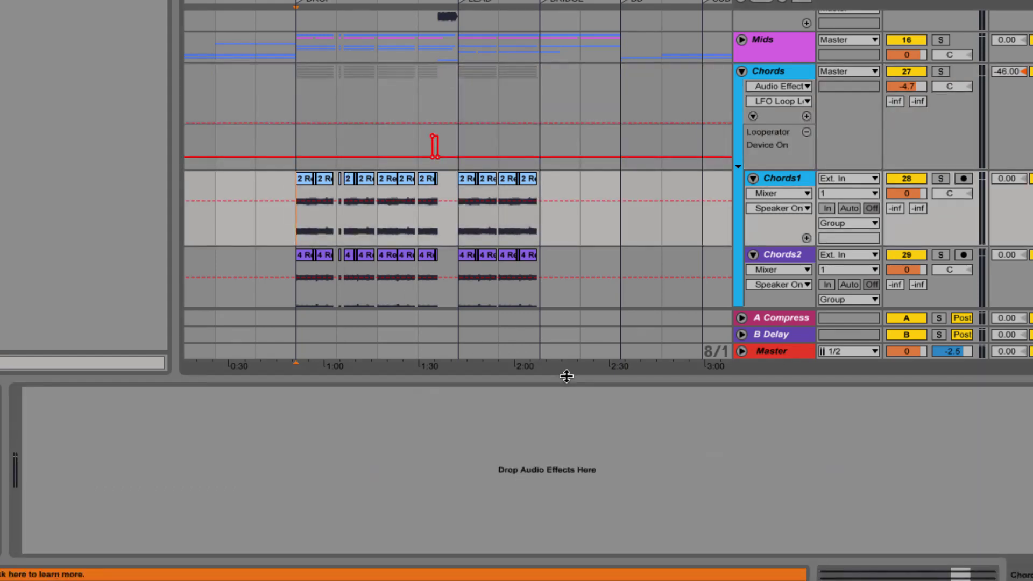
{"action": "left_click", "coordinate": [300, 100]}
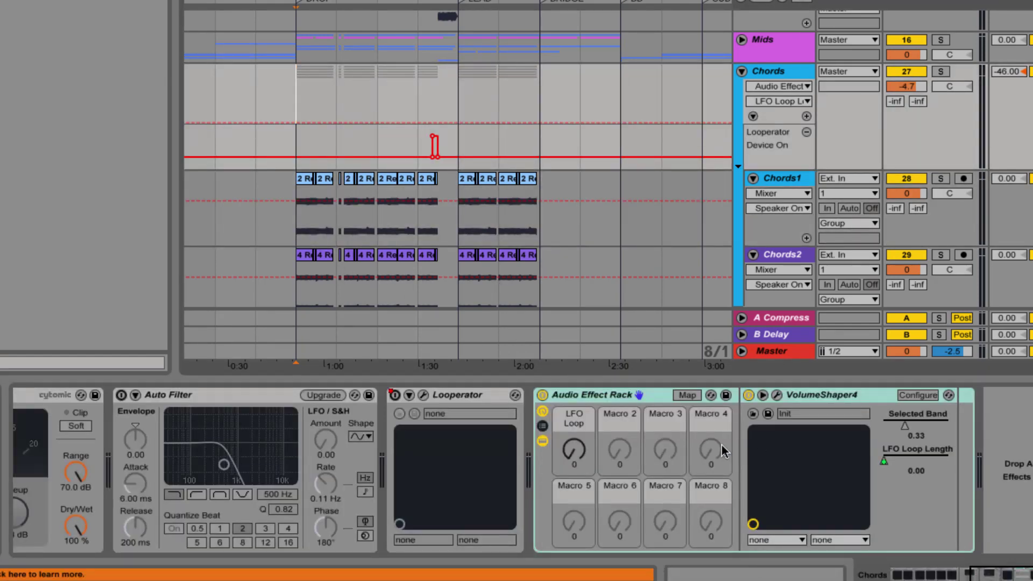
{"action": "key", "text": "space"}
{"action": "mouse_move", "coordinate": [573, 451]}
{"action": "left_mouse_down"}
{"action": "mouse_move", "coordinate": [574, 419]}
{"action": "mouse_move", "coordinate": [573, 438]}
{"action": "left_mouse_up"}
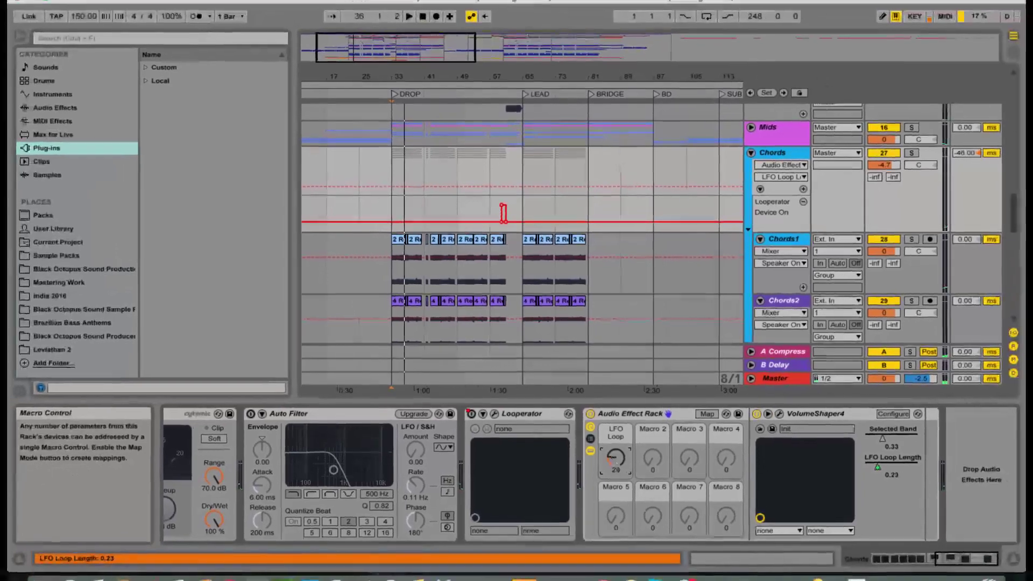
Show the LFO Loop macro's automation in a new lane on the Chords group and remove the Looperator Device On lane
{"action": "right_click", "coordinate": [637, 499]}
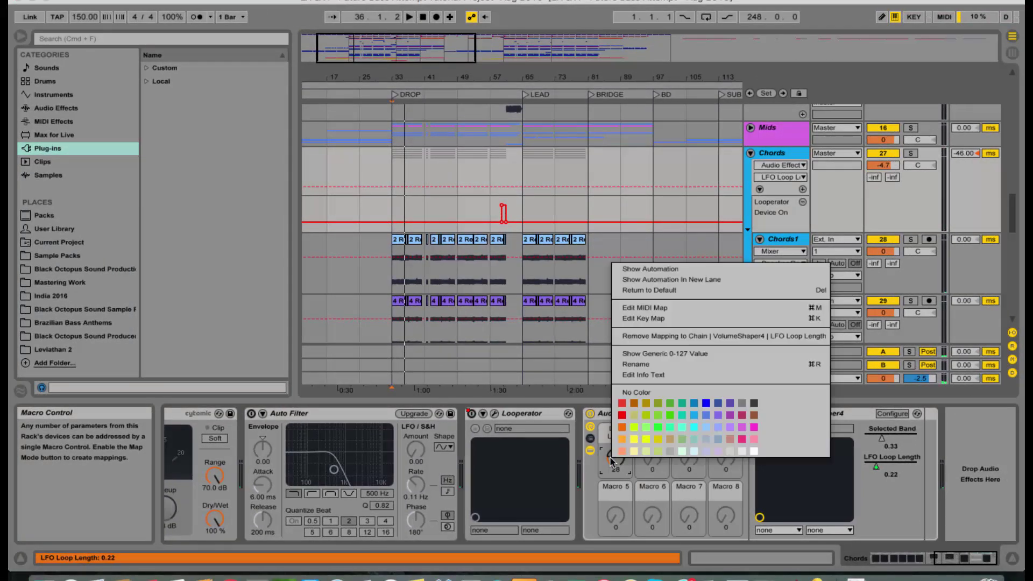
{"action": "left_click", "coordinate": [692, 279]}
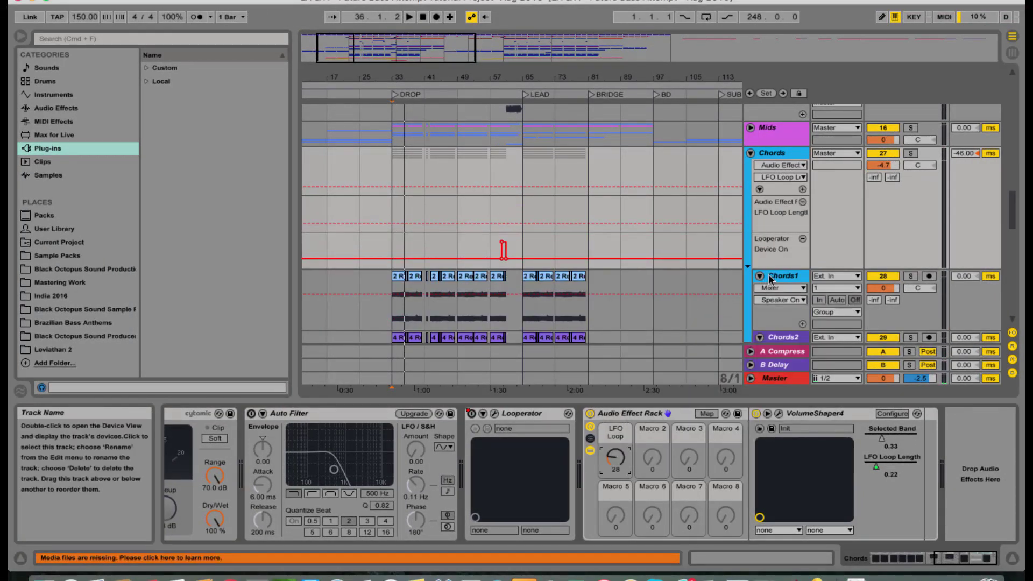
{"action": "left_click", "coordinate": [802, 238]}
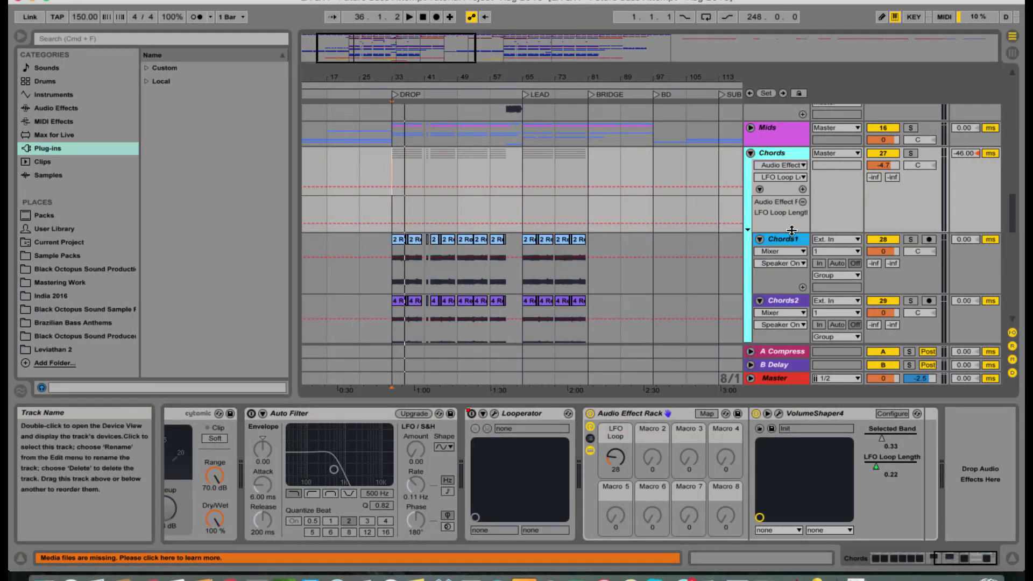
Set the fixed grid to 1/4 and place the insert marker at the DROP locator in bar 33
{"action": "left_click_drag", "start_coordinate": [396, 77], "coordinate": [396, 140]}
{"action": "scroll", "coordinate": [470, 244], "scroll_direction": "down", "scroll_amount": 3}
{"action": "right_click", "coordinate": [413, 256]}
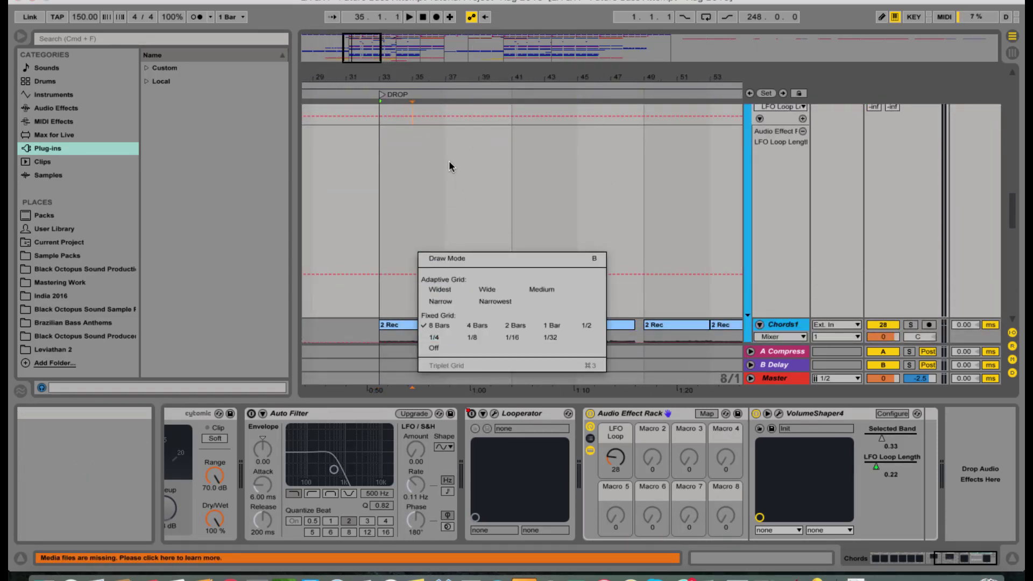
{"action": "left_click", "coordinate": [434, 337]}
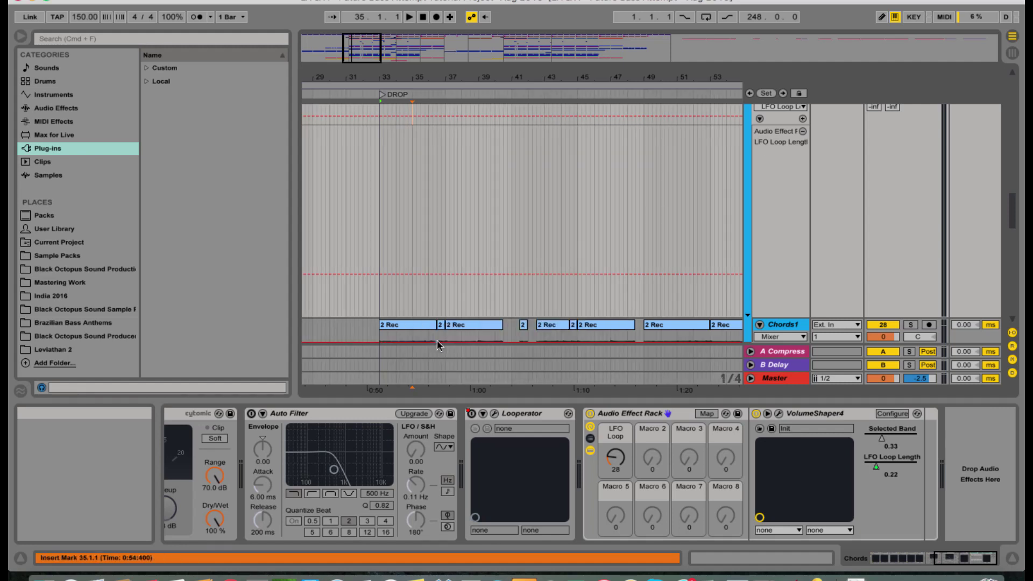
{"action": "left_click", "coordinate": [408, 95]}
{"action": "key", "text": "plus"}
{"action": "key", "text": "plus"}
{"action": "key", "text": "plus"}
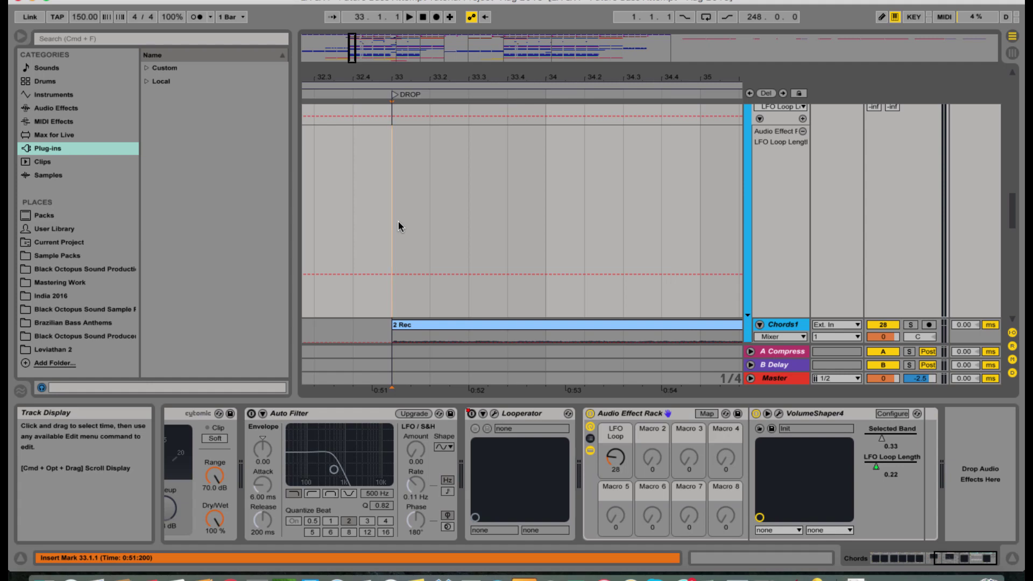
Draw LFO Loop automation steps of about 52 at 33.1, 38 at 33.3, 53 at 34.1, 14 at 34.2 and 56 from 34.3
{"action": "key", "text": "space"}
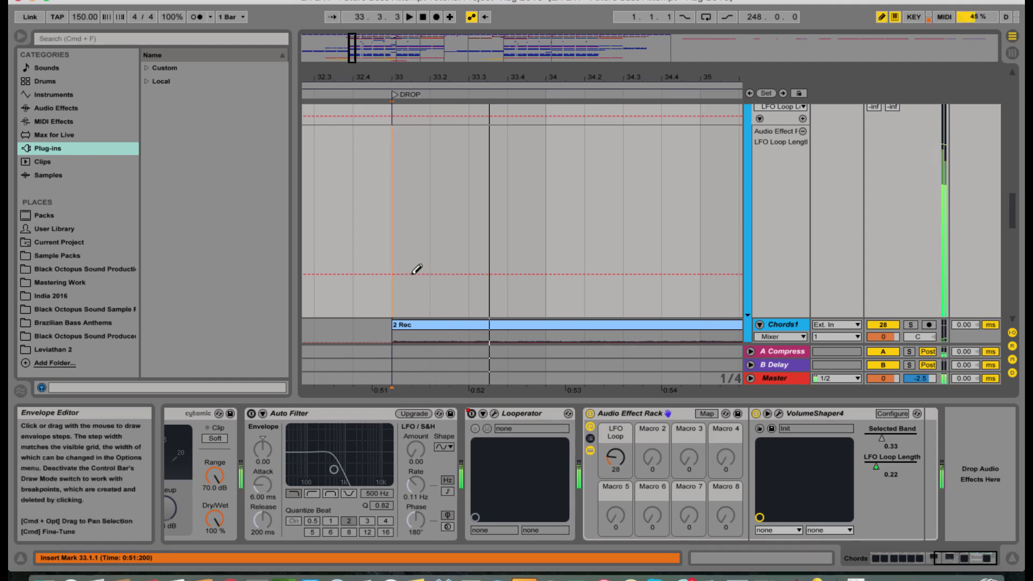
{"action": "key", "text": "b"}
{"action": "left_click", "coordinate": [414, 238]}
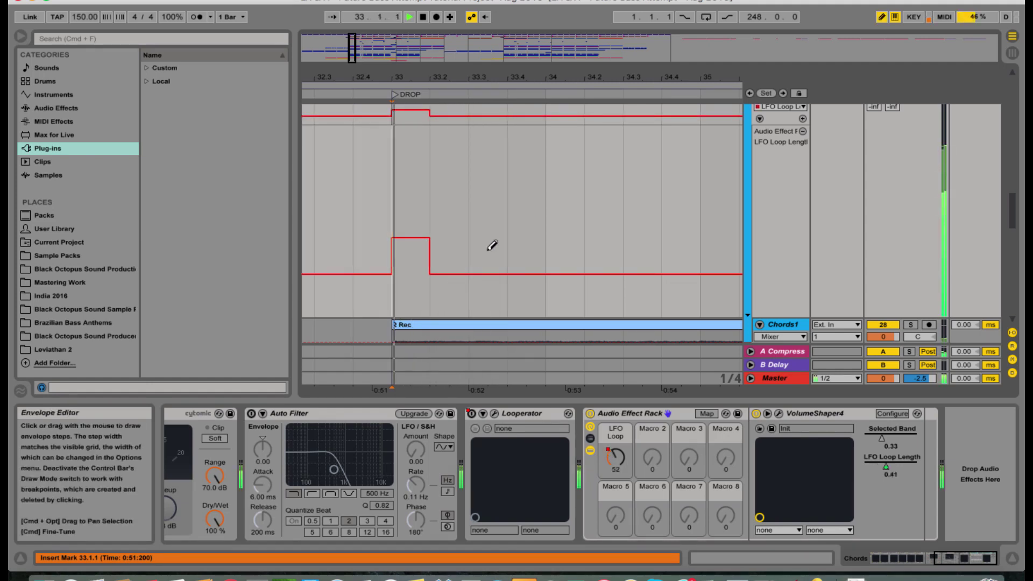
{"action": "left_click", "coordinate": [494, 258]}
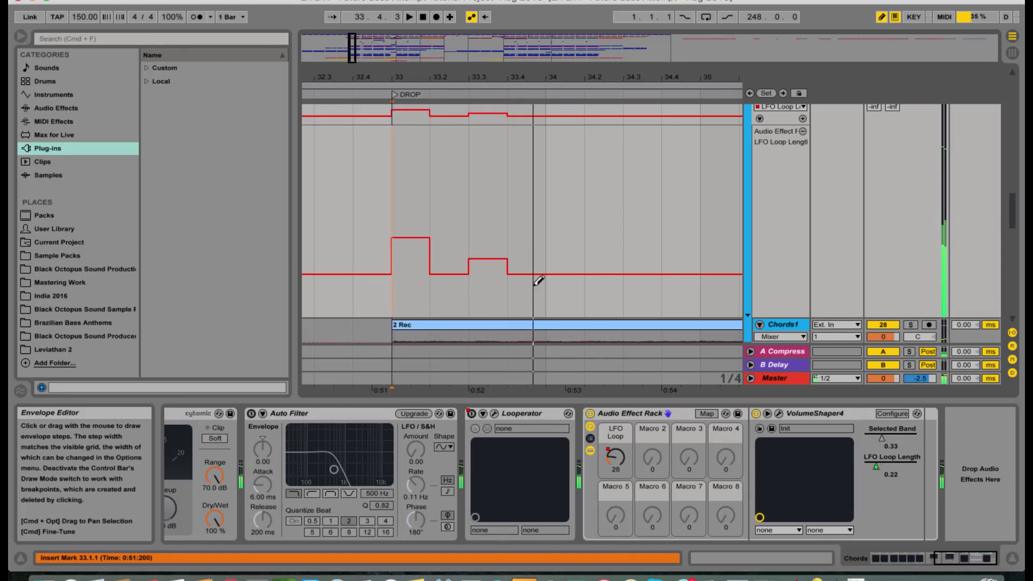
{"action": "left_click_drag", "start_coordinate": [560, 237], "coordinate": [607, 230]}
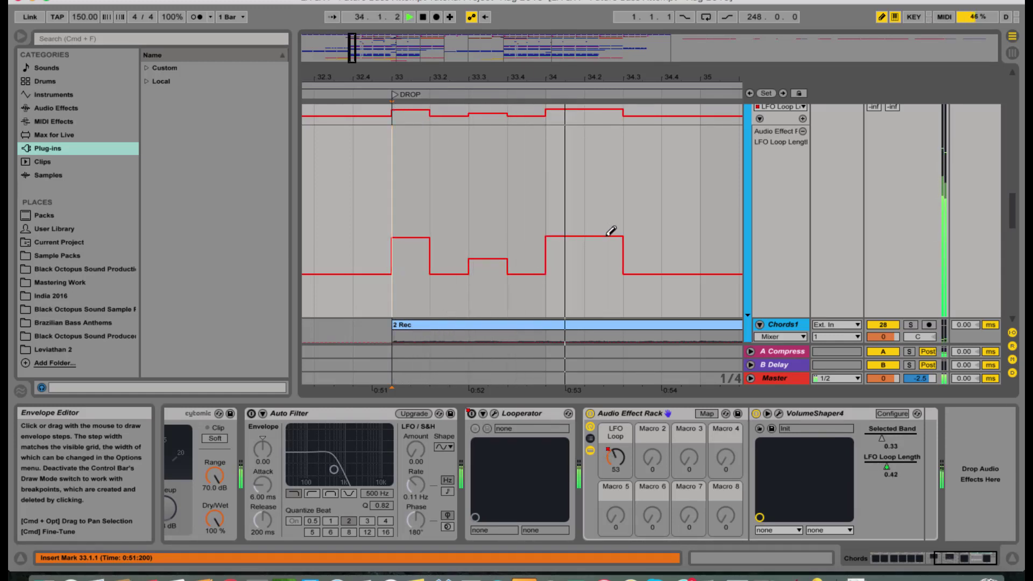
{"action": "mouse_move", "coordinate": [514, 237]}
{"action": "left_mouse_down"}
{"action": "mouse_move", "coordinate": [534, 289]}
{"action": "mouse_move", "coordinate": [497, 296]}
{"action": "mouse_move", "coordinate": [519, 254]}
{"action": "mouse_move", "coordinate": [534, 255]}
{"action": "mouse_move", "coordinate": [489, 293]}
{"action": "mouse_move", "coordinate": [542, 250]}
{"action": "mouse_move", "coordinate": [575, 279]}
{"action": "mouse_move", "coordinate": [594, 267]}
{"action": "mouse_move", "coordinate": [579, 231]}
{"action": "mouse_move", "coordinate": [547, 226]}
{"action": "left_mouse_up"}
{"action": "key", "text": "space"}
{"action": "left_click_drag", "start_coordinate": [584, 77], "coordinate": [584, 51]}
{"action": "key", "text": "space"}
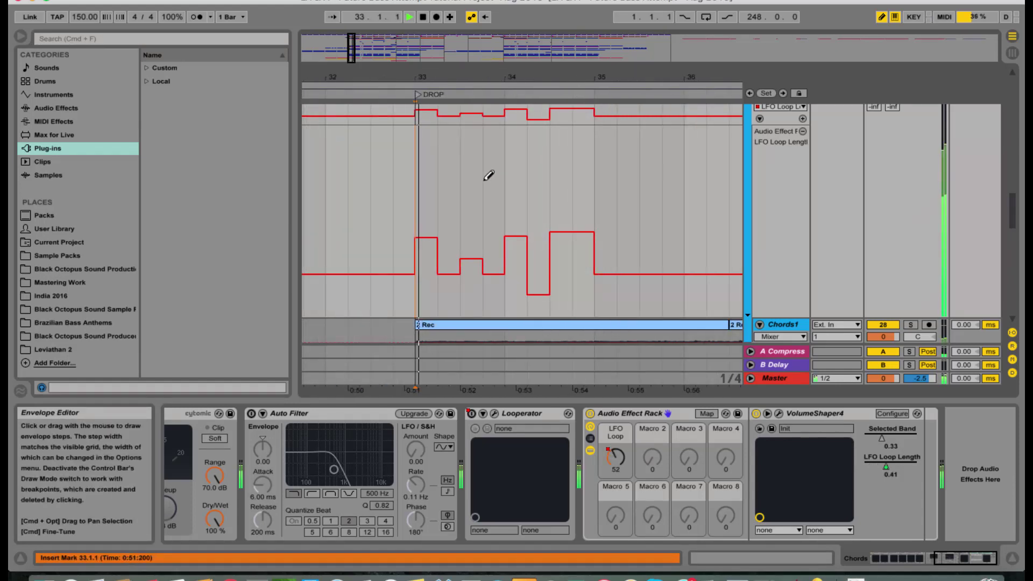
Stop drawing, select the LFO Loop automation from bar 33 to bar 35 and duplicate it into the following two bars
{"action": "key", "text": "b"}
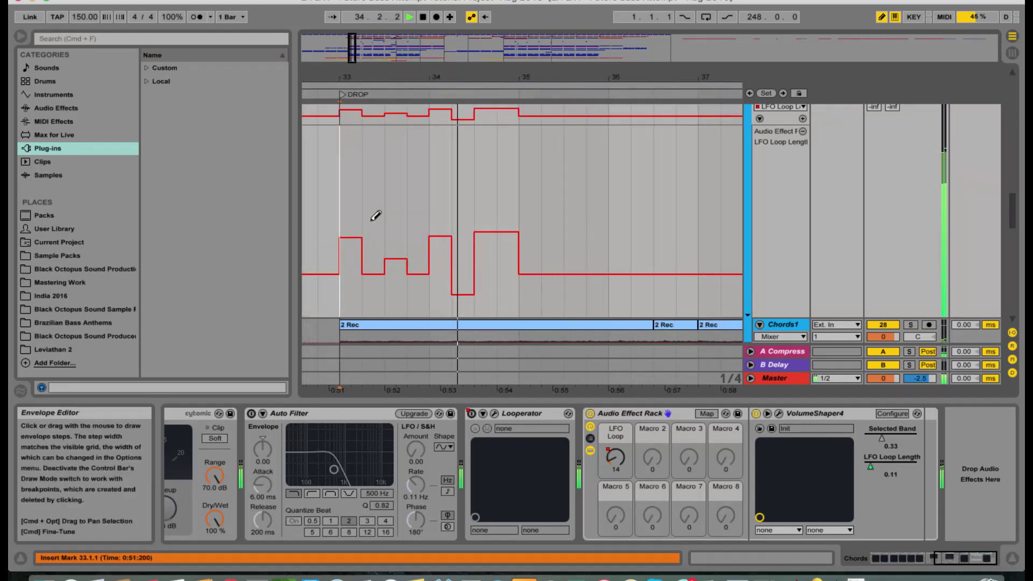
{"action": "key", "text": "space"}
{"action": "left_click_drag", "start_coordinate": [358, 221], "coordinate": [521, 212]}
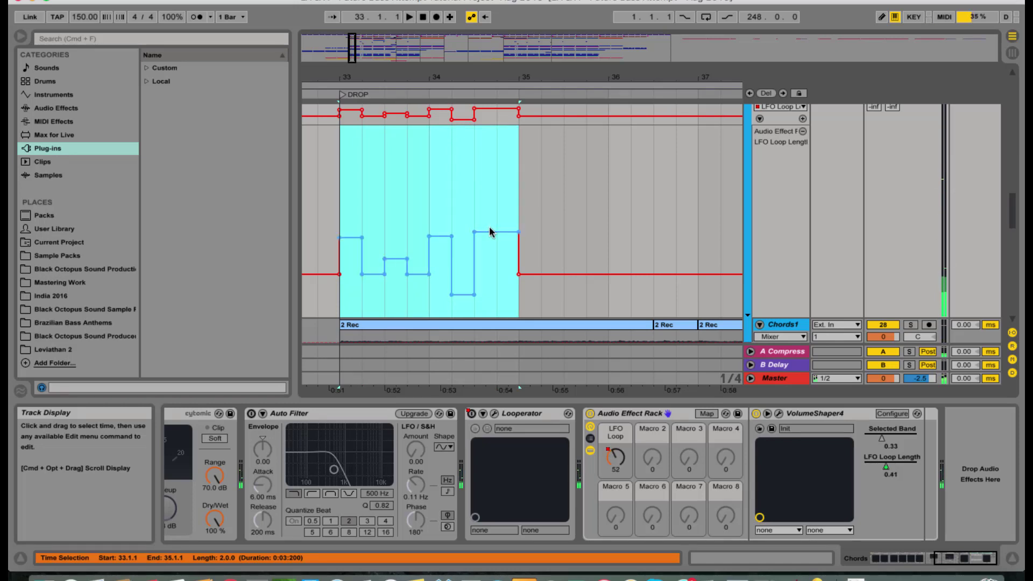
{"action": "key", "text": "super+d"}
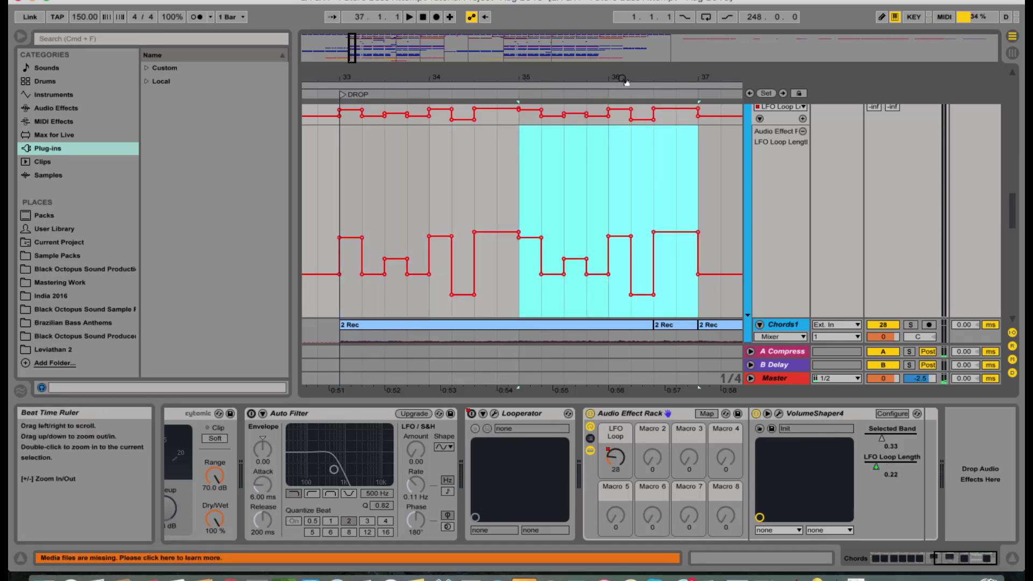
Set the fixed grid to 1/8 and draw lower LFO Loop steps on the second eighth of beats 35.3 and 36.1 during playback
{"action": "left_click_drag", "start_coordinate": [618, 81], "coordinate": [546, 173]}
{"action": "right_click", "coordinate": [502, 192]}
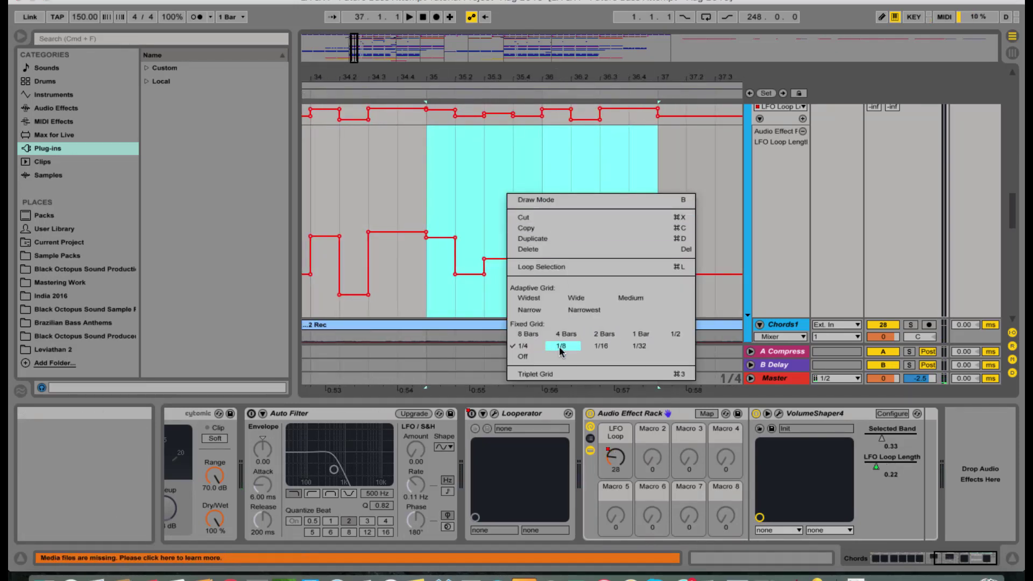
{"action": "left_click", "coordinate": [557, 351]}
{"action": "key", "text": "space"}
{"action": "key", "text": "b"}
{"action": "left_click_drag", "start_coordinate": [502, 235], "coordinate": [507, 299]}
{"action": "left_click", "coordinate": [512, 291]}
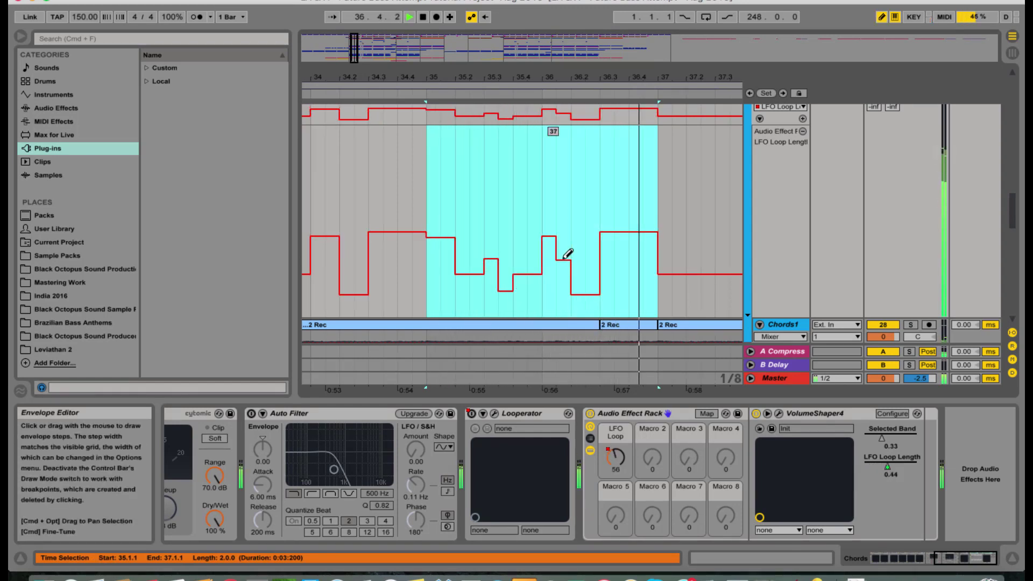
{"action": "left_click_drag", "start_coordinate": [568, 254], "coordinate": [568, 264]}
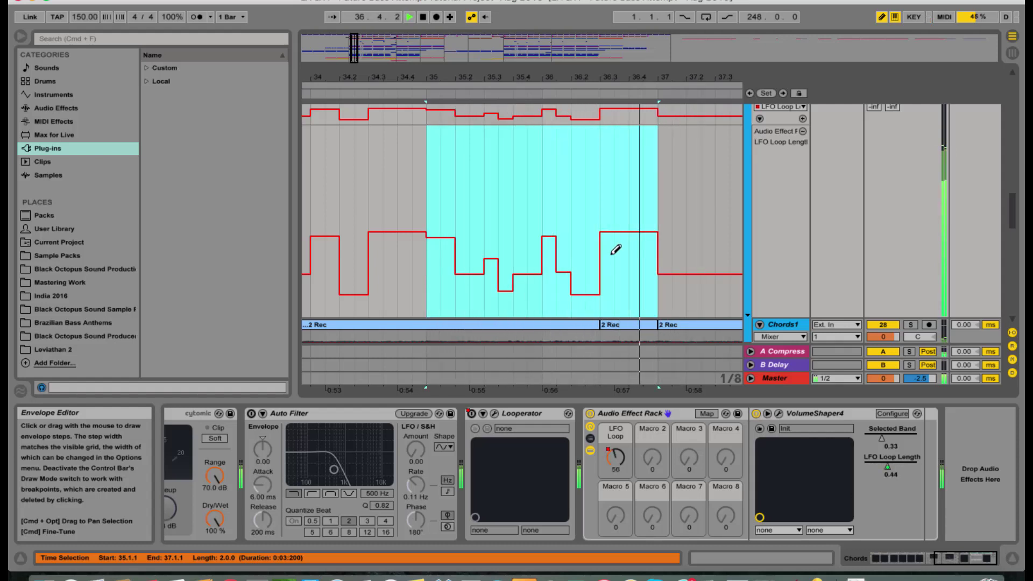
Set the fixed grid to 2 Bars, select the LFO Loop automation from bar 33 to 37 and duplicate it up to bar 41
{"action": "mouse_move", "coordinate": [641, 74]}
{"action": "left_mouse_down"}
{"action": "mouse_move", "coordinate": [535, 50]}
{"action": "mouse_move", "coordinate": [578, 44]}
{"action": "left_mouse_up"}
{"action": "key", "text": "b"}
{"action": "key", "text": "space"}
{"action": "right_click", "coordinate": [436, 185]}
{"action": "left_click", "coordinate": [530, 261]}
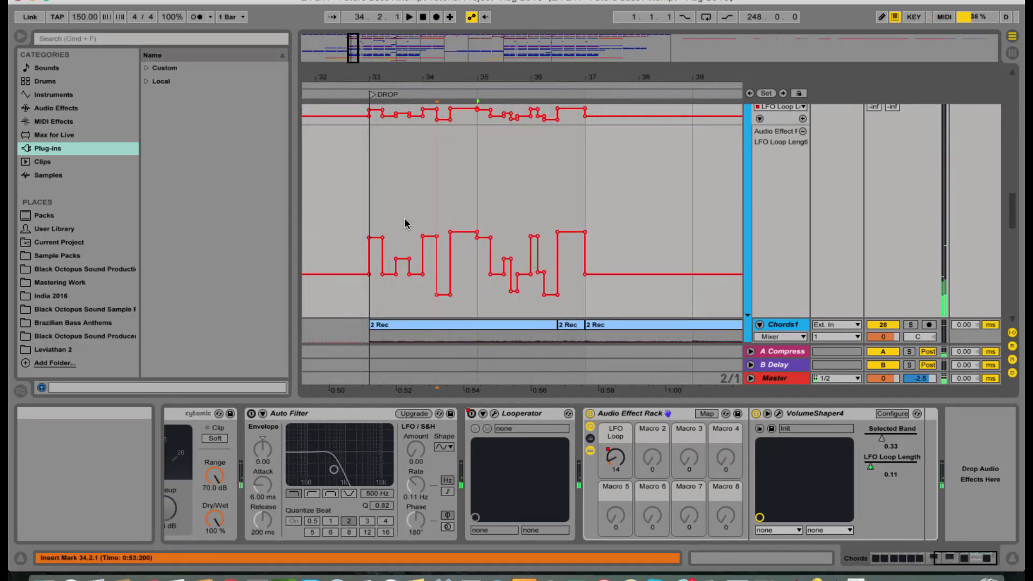
{"action": "left_click_drag", "start_coordinate": [404, 219], "coordinate": [606, 224]}
{"action": "key", "text": "super+d"}
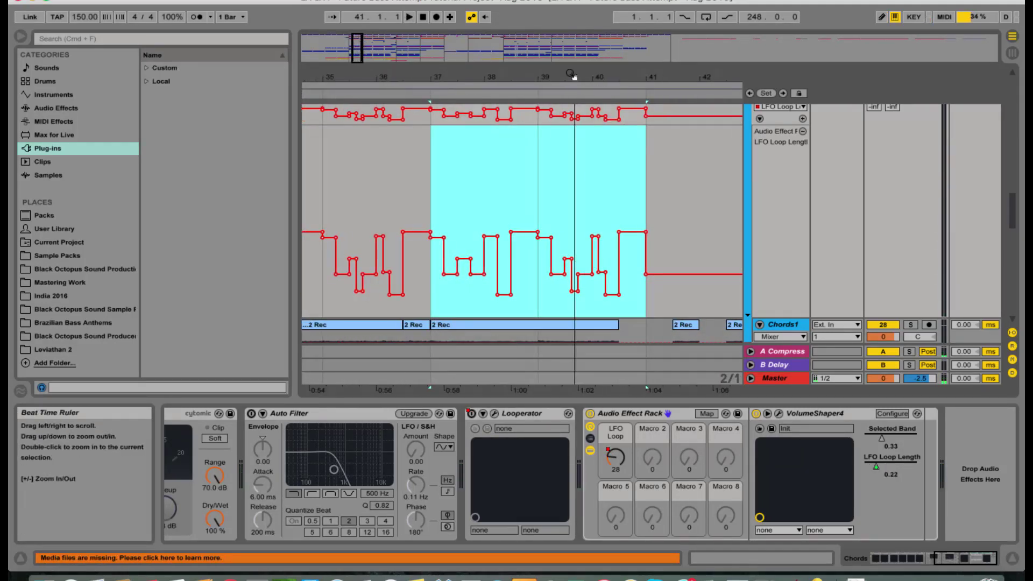
Set the fixed grid to 1/2 and raise the LFO Loop step in the second half of bar 38
{"action": "key", "text": "space"}
{"action": "scroll", "coordinate": [507, 147], "scroll_direction": "up", "scroll_amount": 3}
{"action": "right_click", "coordinate": [517, 165]}
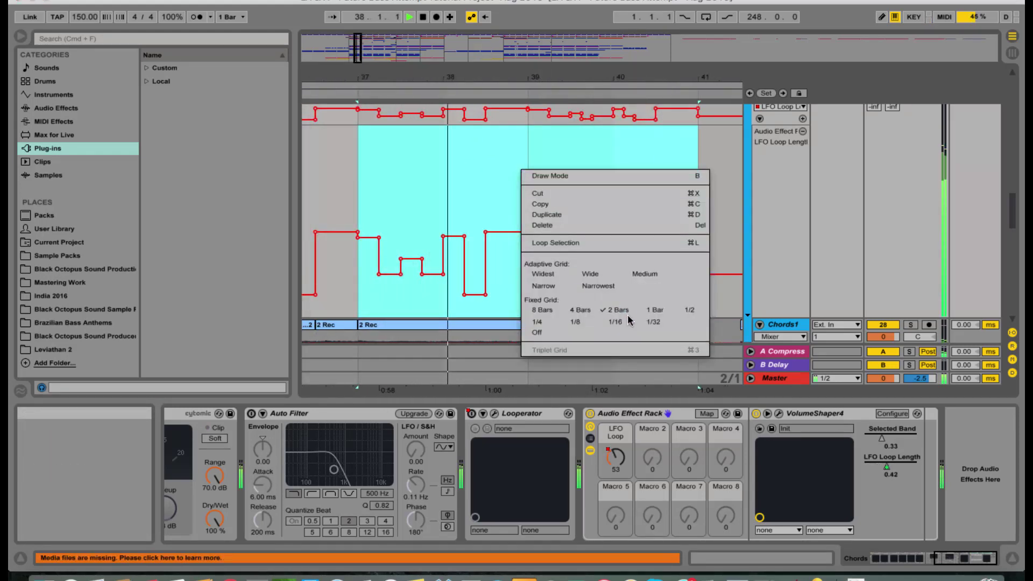
{"action": "left_click", "coordinate": [604, 306]}
{"action": "key", "text": "b"}
{"action": "right_click", "coordinate": [497, 202]}
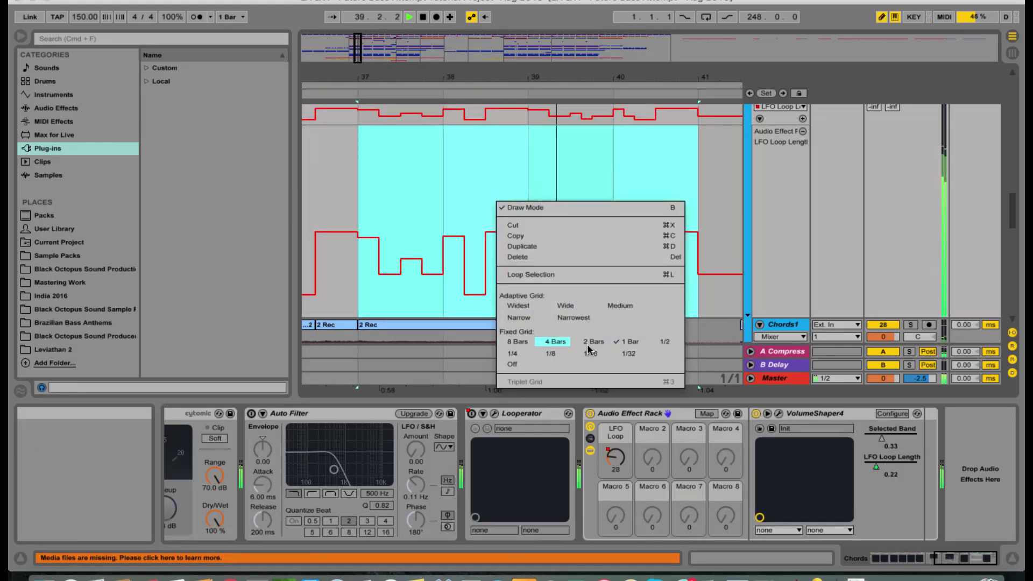
{"action": "left_click", "coordinate": [666, 342]}
{"action": "left_click", "coordinate": [508, 203]}
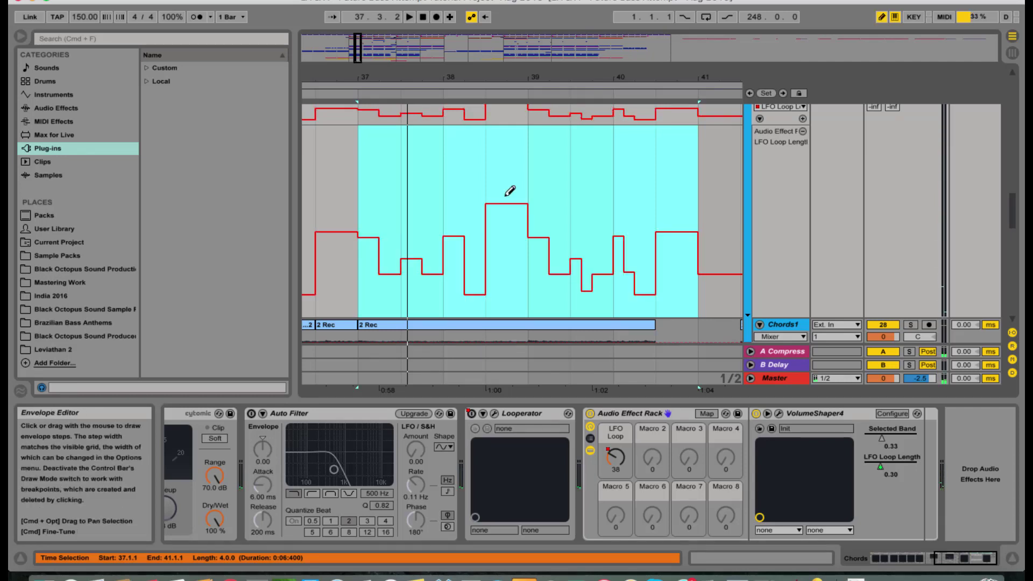
Lower the LFO Loop step in the second half of bar 38 during playback and undo the flat stroke drawn across bar 39
{"action": "key", "text": "b"}
{"action": "key", "text": "b"}
{"action": "key", "text": "b"}
{"action": "key", "text": "space"}
{"action": "mouse_move", "coordinate": [510, 223]}
{"action": "left_mouse_down"}
{"action": "mouse_move", "coordinate": [546, 275]}
{"action": "mouse_move", "coordinate": [579, 275]}
{"action": "left_mouse_up"}
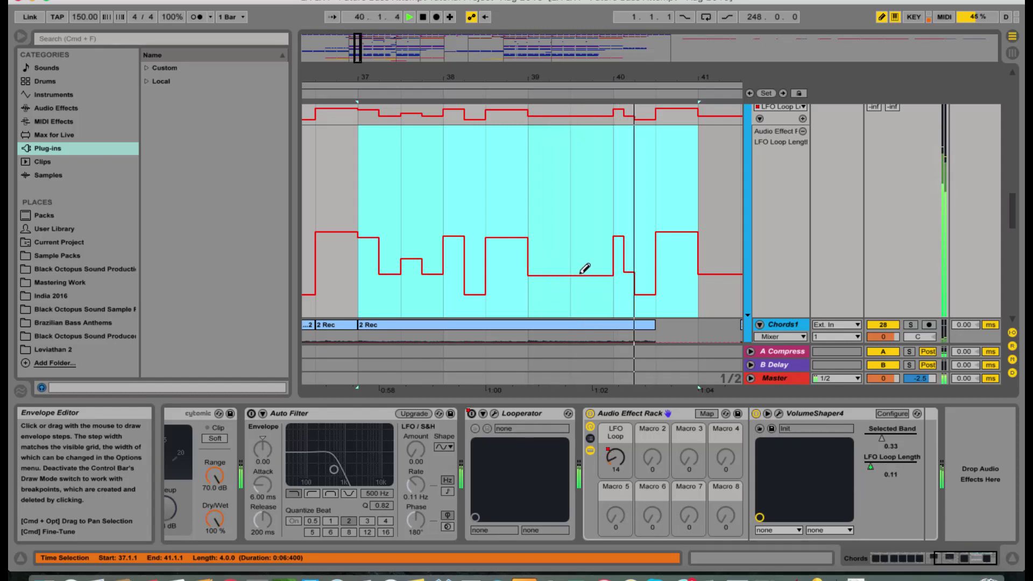
{"action": "key", "text": "super+z"}
{"action": "key", "text": "space"}
Loop the section from bar 33 to bar 41 and play it from just before the drop to audition the LFO Loop automation
{"action": "left_click_drag", "start_coordinate": [487, 77], "coordinate": [506, 43]}
{"action": "key", "text": "b"}
{"action": "left_click_drag", "start_coordinate": [422, 193], "coordinate": [582, 189]}
{"action": "key", "text": "super+l"}
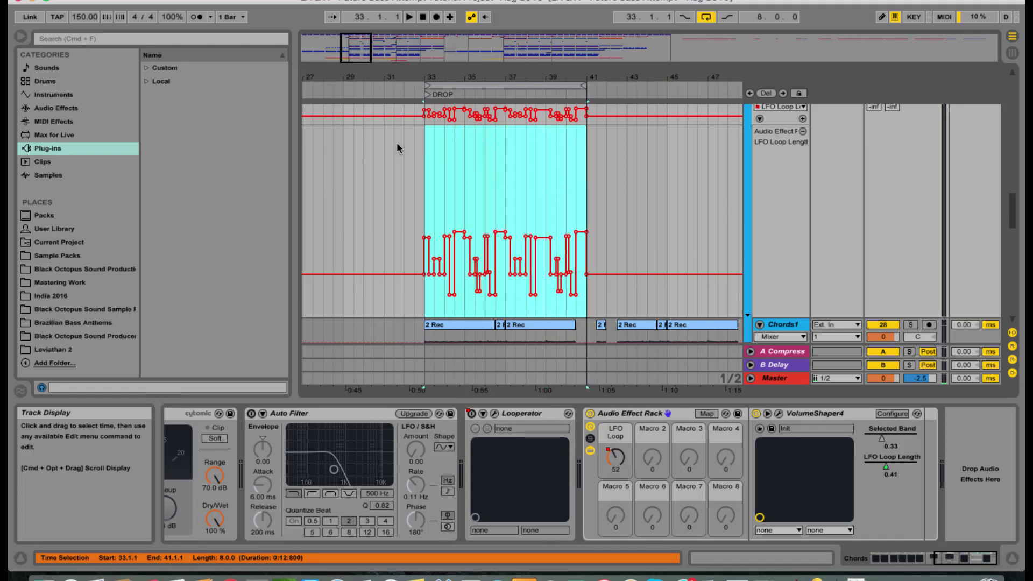
{"action": "left_click", "coordinate": [383, 159]}
{"action": "key", "text": "space"}
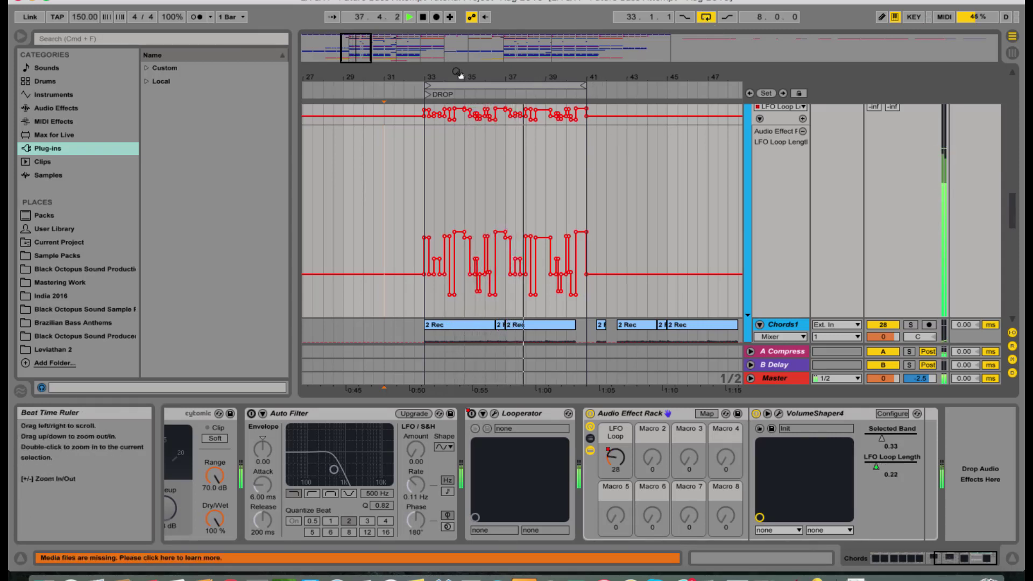
{"action": "left_click_drag", "start_coordinate": [460, 76], "coordinate": [411, 140]}
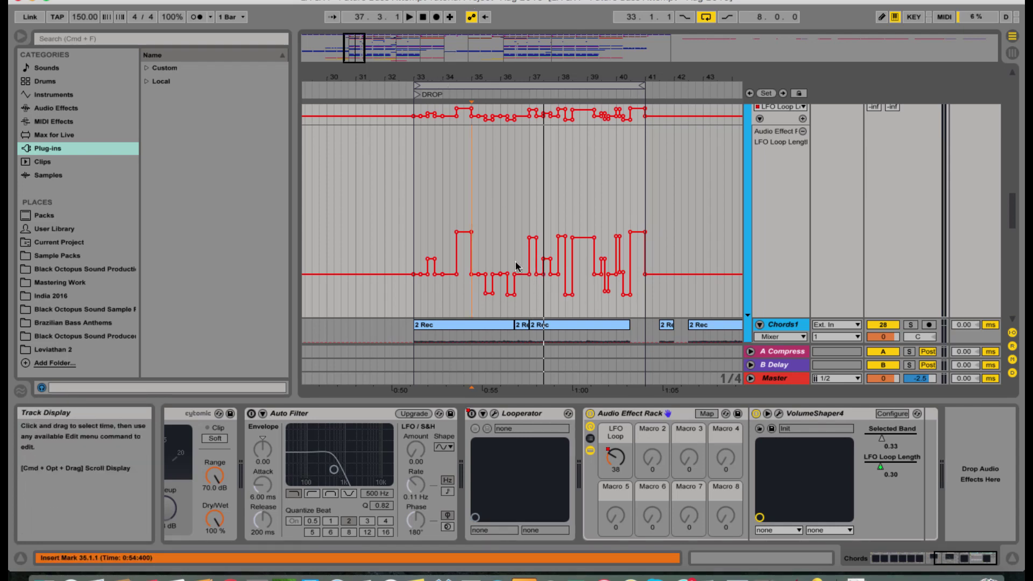
{"action": "scroll", "coordinate": [515, 261], "scroll_direction": "down", "scroll_amount": 1}
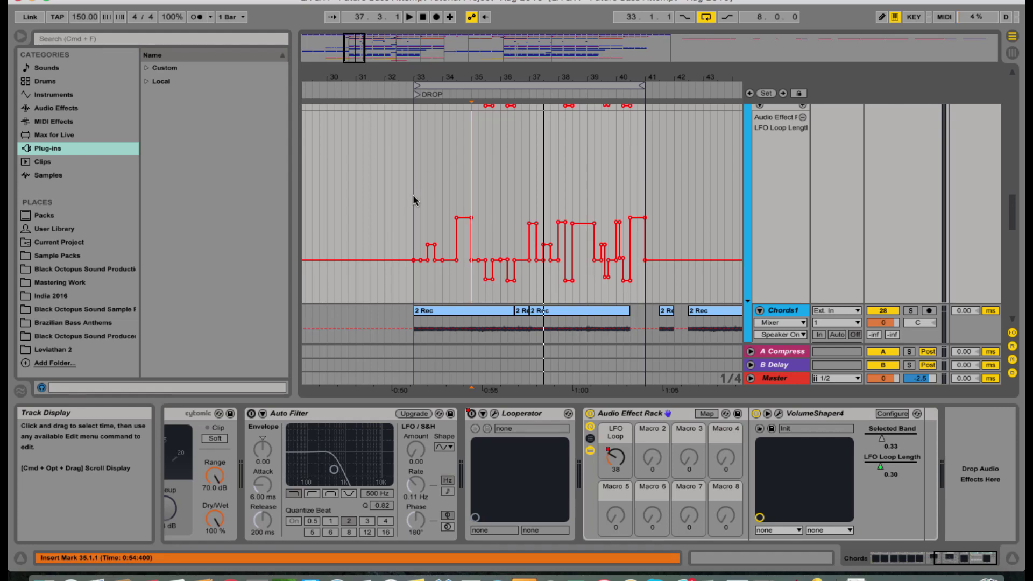
Examine the Chords group's LFO Loop automation and its layered audio tracks from Chords1 through ChordsLo
{"action": "scroll", "coordinate": [413, 196], "scroll_direction": "up", "scroll_amount": 6}
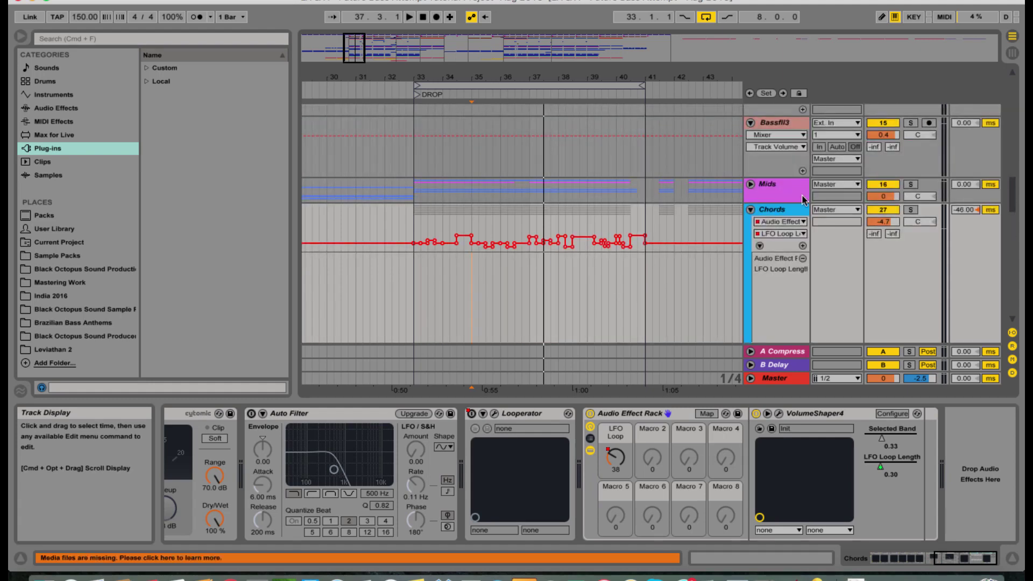
{"action": "left_click", "coordinate": [773, 209]}
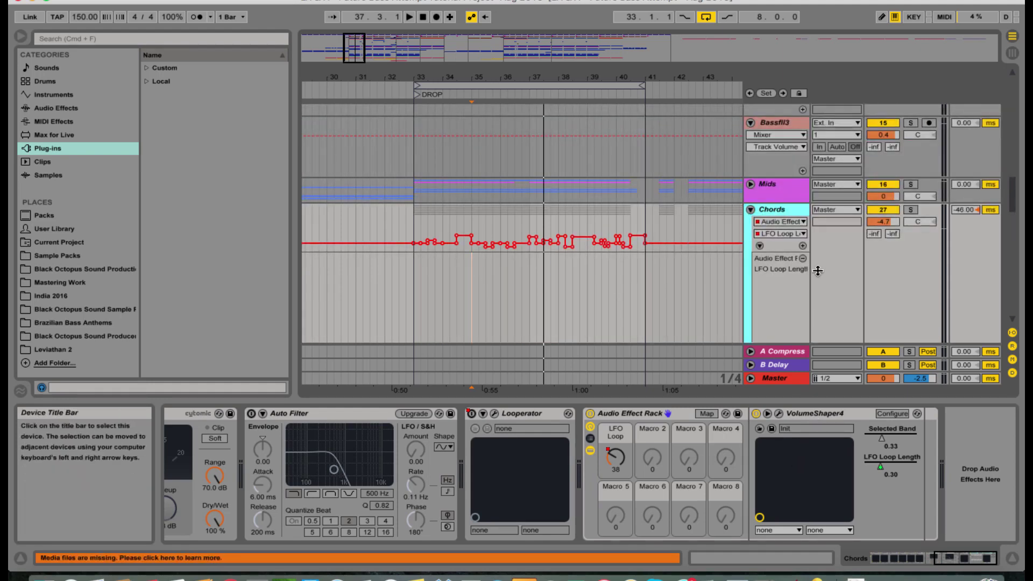
{"action": "scroll", "coordinate": [677, 216], "scroll_direction": "down", "scroll_amount": 5}
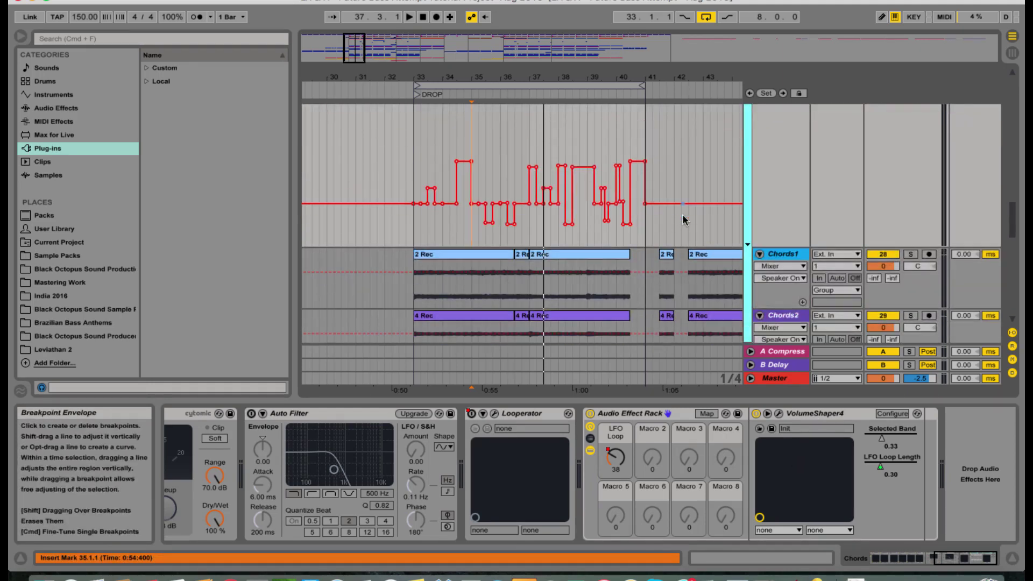
{"action": "scroll", "coordinate": [683, 214], "scroll_direction": "down", "scroll_amount": 5}
{"action": "left_click", "coordinate": [394, 232]}
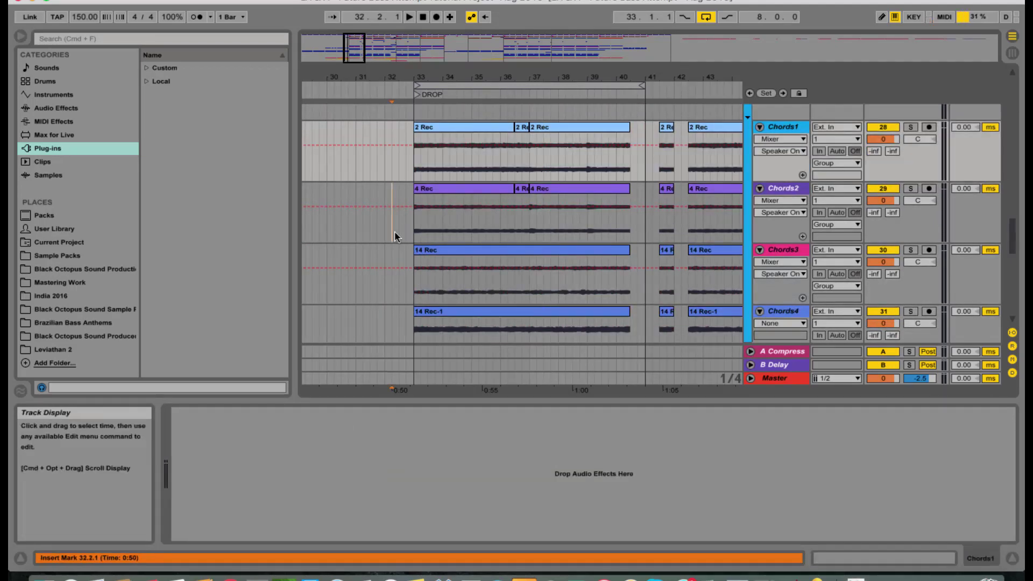
{"action": "left_click", "coordinate": [395, 274]}
{"action": "scroll", "coordinate": [508, 261], "scroll_direction": "up", "scroll_amount": 5}
{"action": "scroll", "coordinate": [517, 253], "scroll_direction": "down", "scroll_amount": 5}
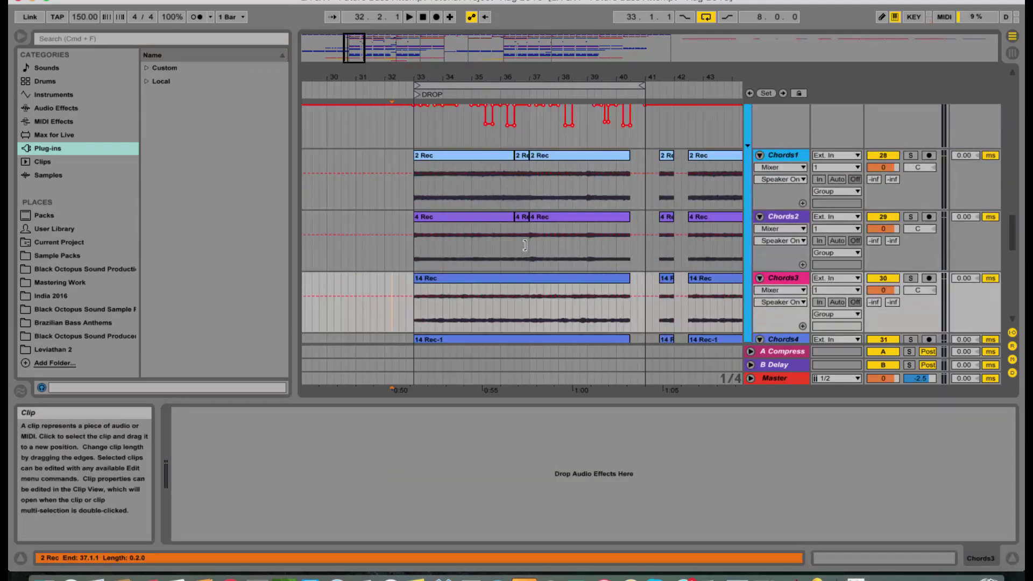
{"action": "scroll", "coordinate": [525, 246], "scroll_direction": "down", "scroll_amount": 5}
{"action": "scroll", "coordinate": [528, 248], "scroll_direction": "up", "scroll_amount": 2}
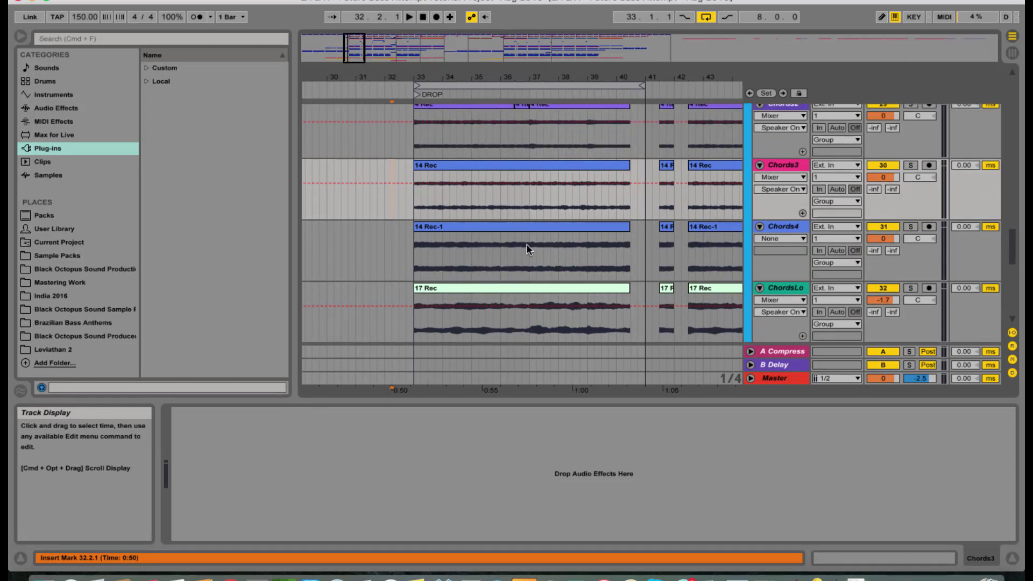
{"action": "scroll", "coordinate": [528, 248], "scroll_direction": "up", "scroll_amount": 5}
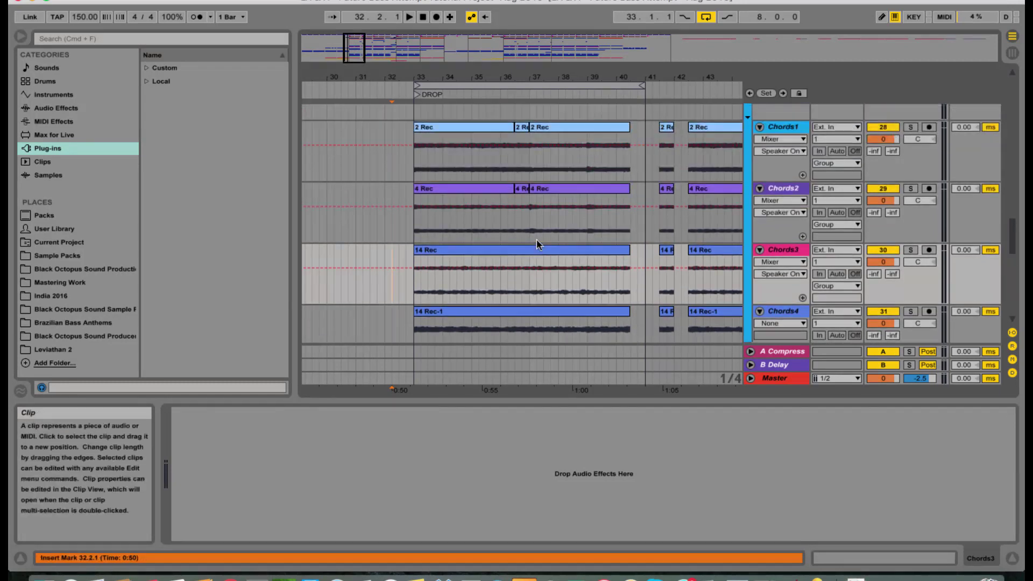
{"action": "scroll", "coordinate": [560, 224], "scroll_direction": "up", "scroll_amount": 8}
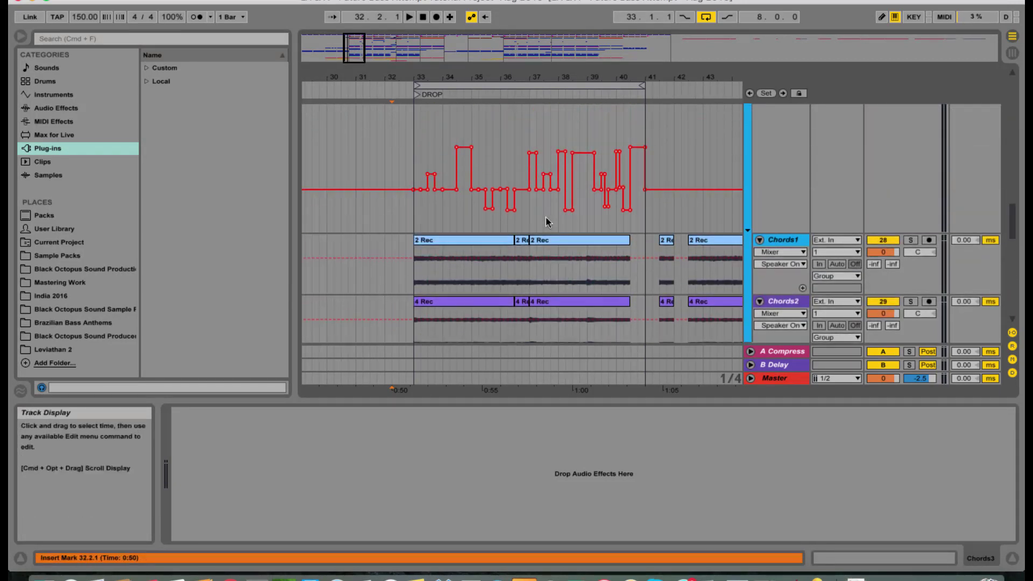
{"action": "scroll", "coordinate": [537, 214], "scroll_direction": "up", "scroll_amount": 2}
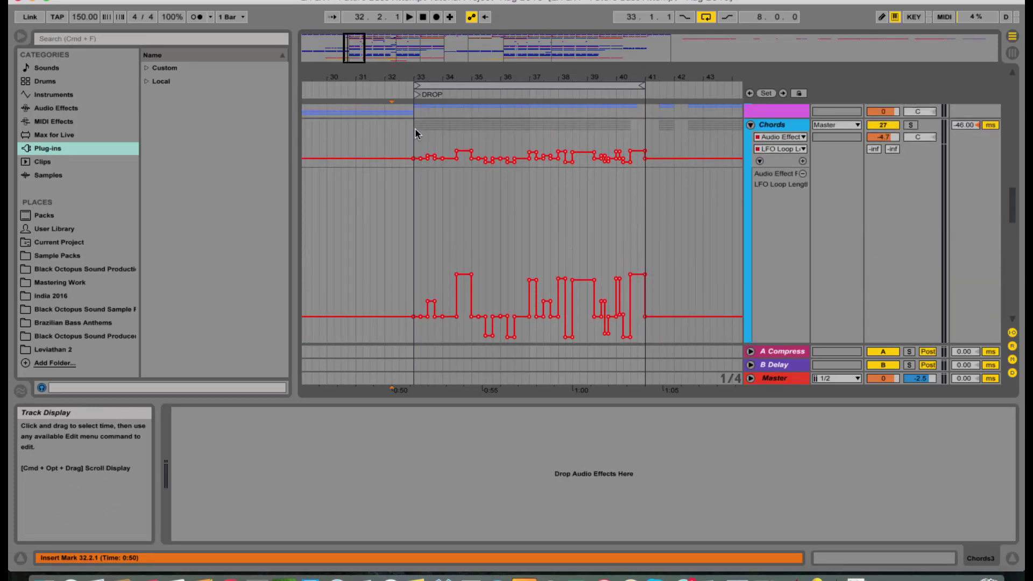
Open VolumeShaper4 on the Chords group at bar 33 and reshape its Mid Band curve into a smoother rise with a flat plateau
{"action": "left_click", "coordinate": [415, 130]}
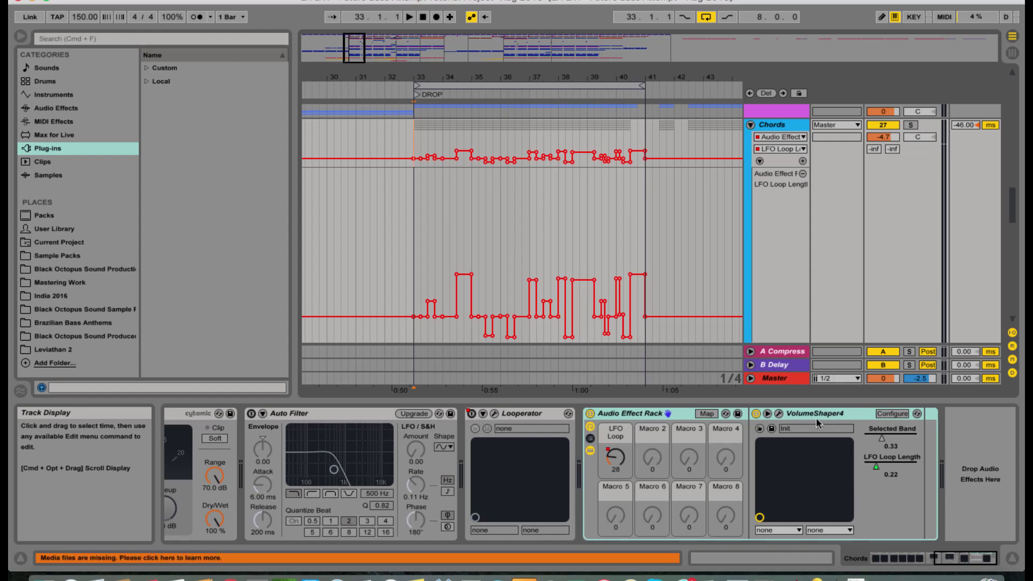
{"action": "left_click", "coordinate": [779, 413]}
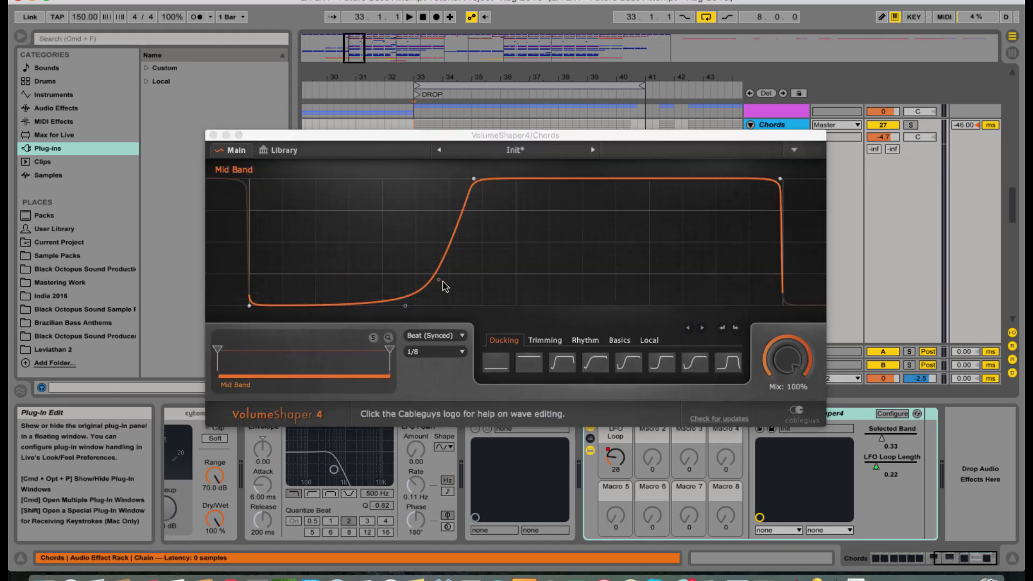
{"action": "left_click_drag", "start_coordinate": [439, 280], "coordinate": [476, 186]}
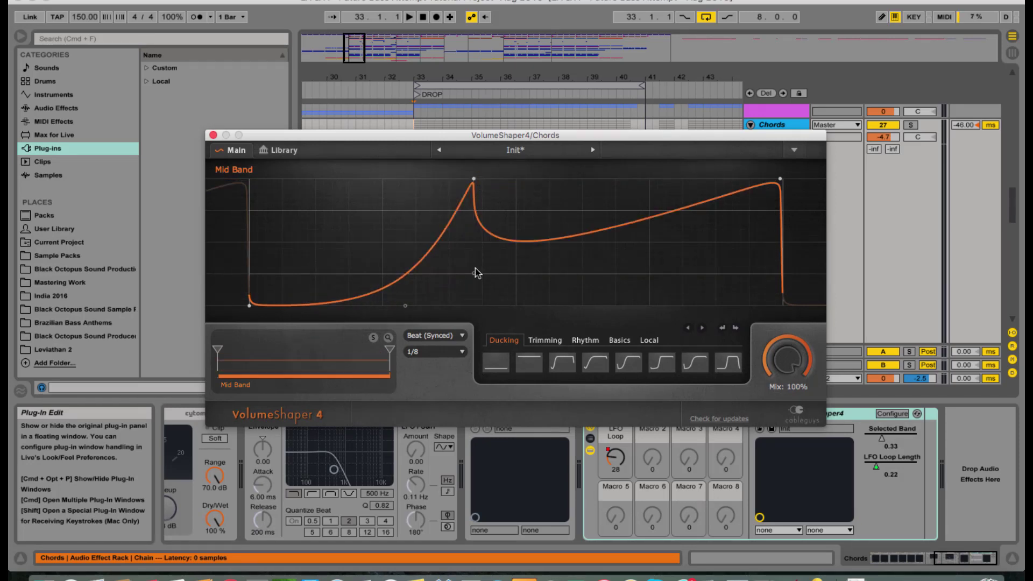
{"action": "left_click_drag", "start_coordinate": [473, 273], "coordinate": [509, 178]}
{"action": "left_click_drag", "start_coordinate": [405, 306], "coordinate": [420, 306]}
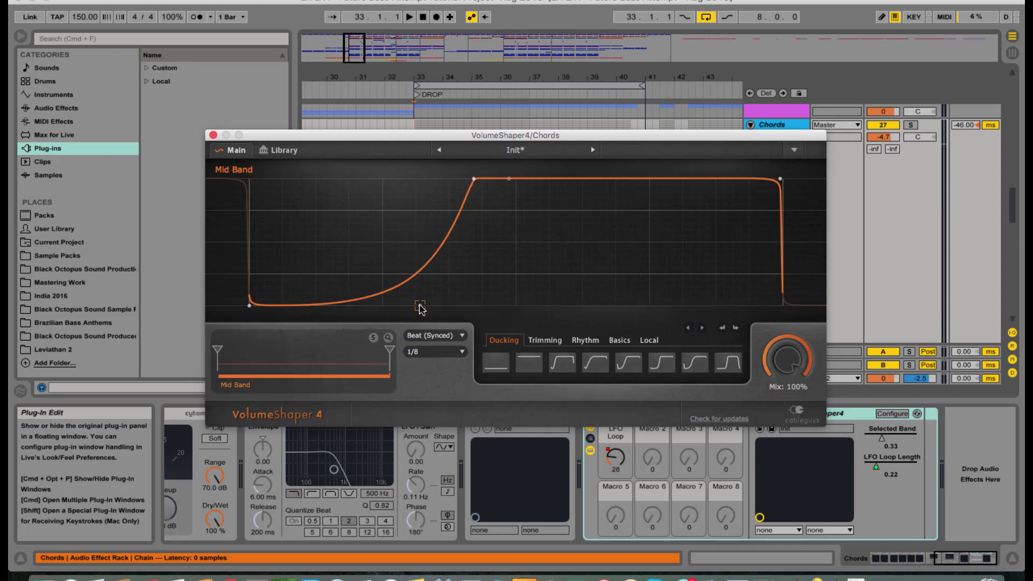
Audition the fifth and sixth Trimming preset shapes on the Mid Band during playback
{"action": "left_click", "coordinate": [547, 341]}
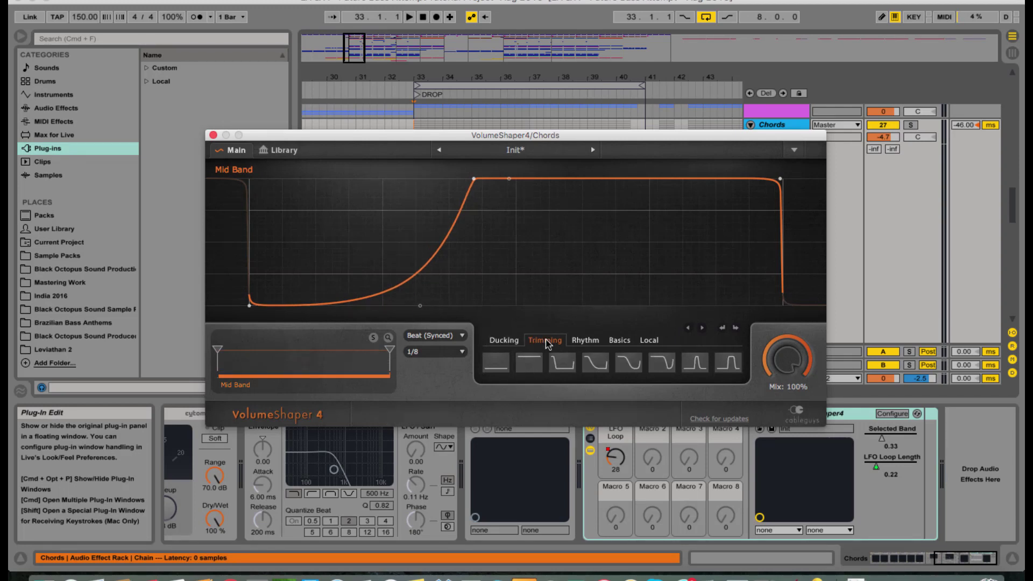
{"action": "left_click", "coordinate": [629, 364]}
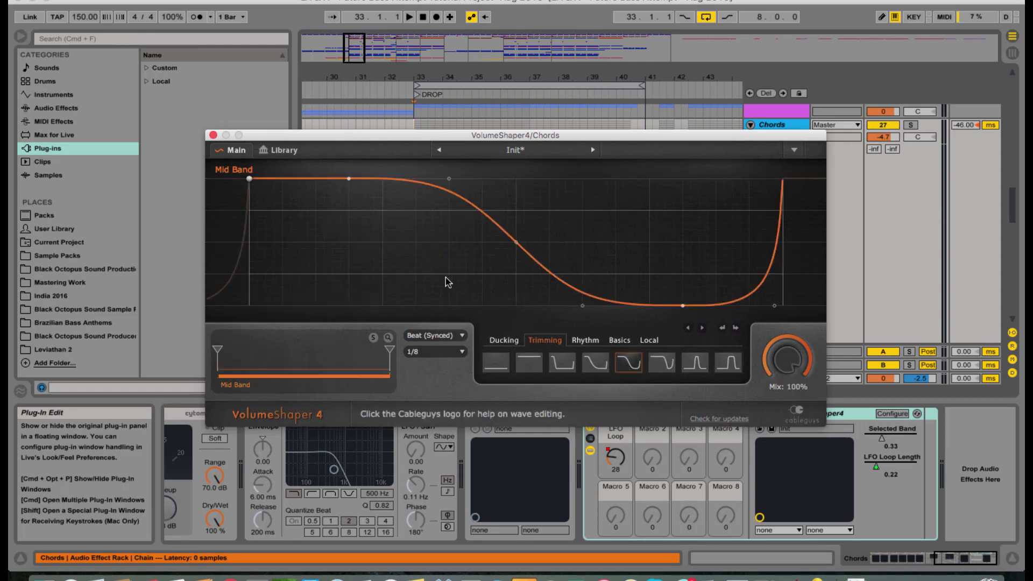
{"action": "key", "text": "space"}
{"action": "scroll", "coordinate": [435, 351], "scroll_direction": "down", "scroll_amount": 1}
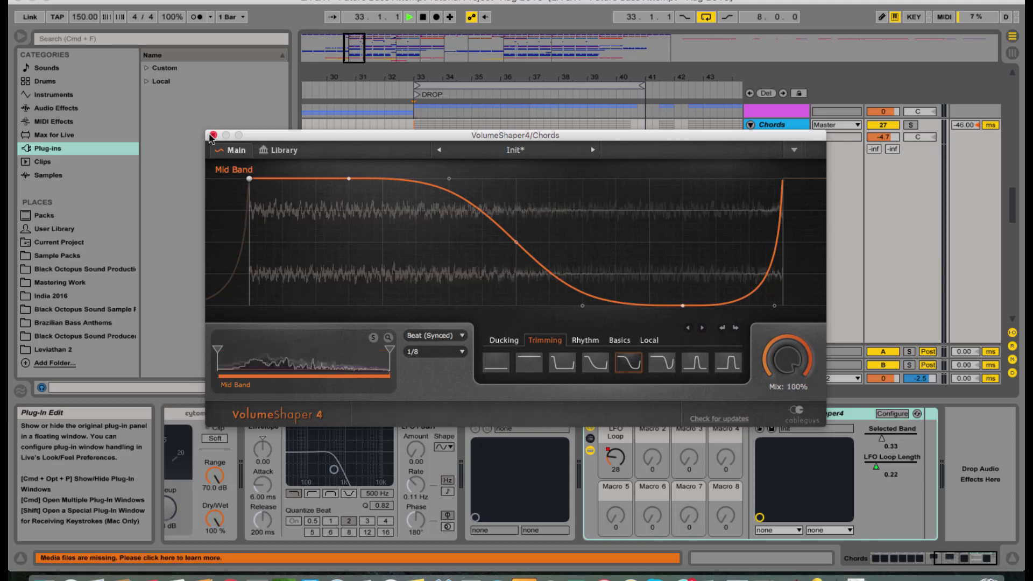
{"action": "left_click", "coordinate": [656, 366]}
Audition the gated-pulse Rhythm preset shape on the Mid Band and stop playback
{"action": "left_click", "coordinate": [587, 341]}
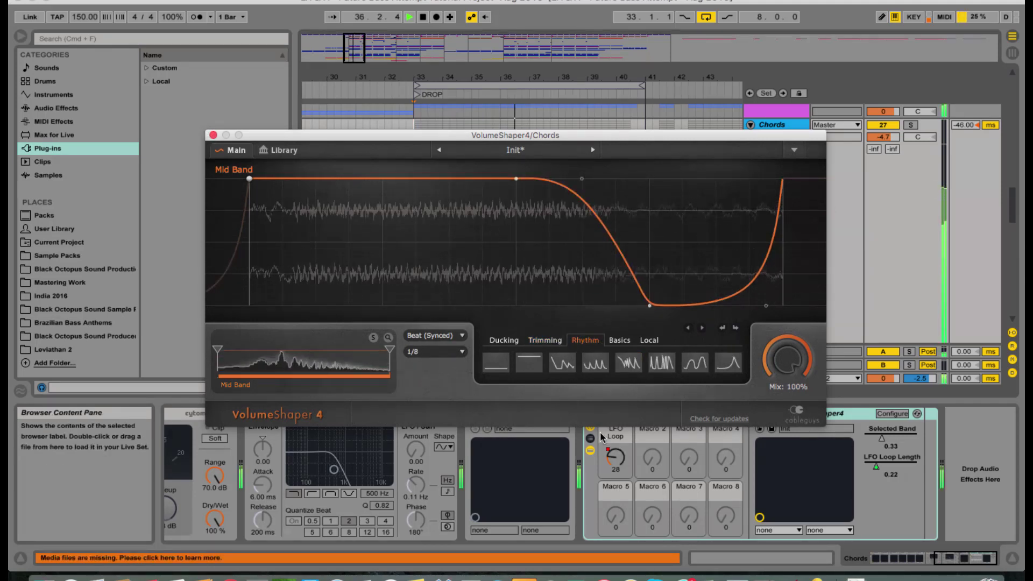
{"action": "scroll", "coordinate": [435, 351], "scroll_direction": "up", "scroll_amount": 2}
{"action": "left_click", "coordinate": [662, 363]}
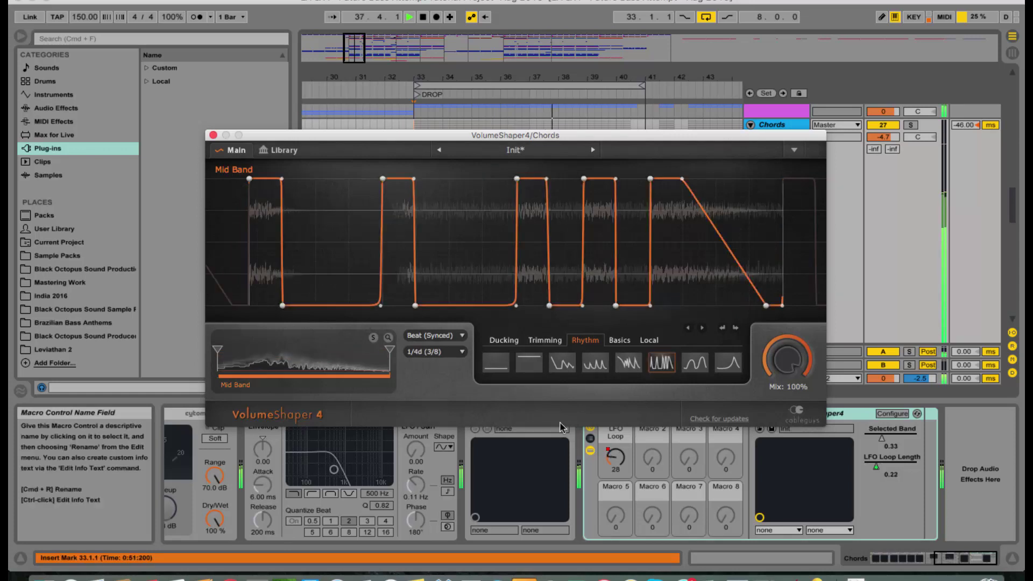
{"action": "key", "text": "space"}
Close VolumeShaper4 and delete the automation of the LFO Loop macro
{"action": "left_click", "coordinate": [213, 135]}
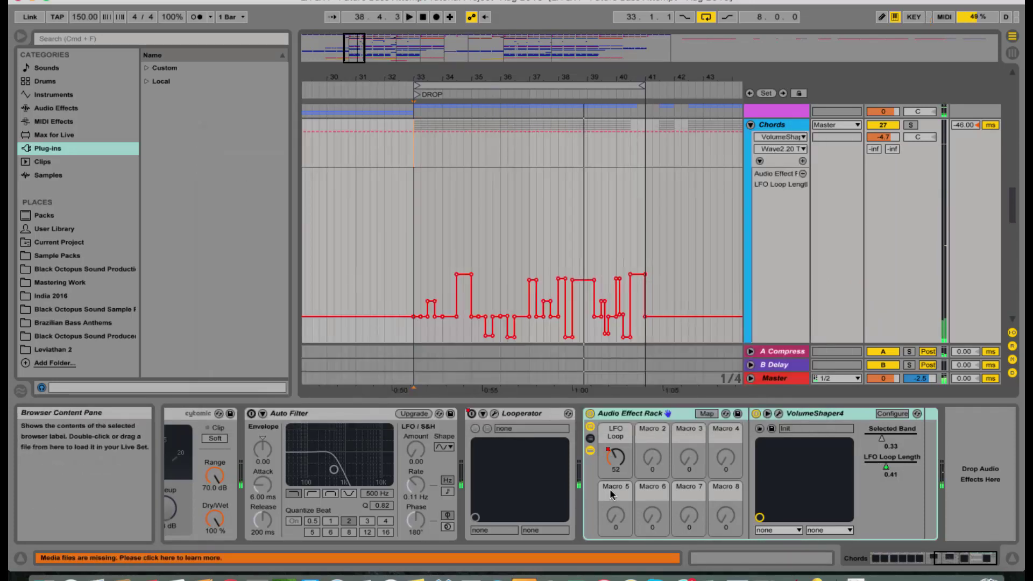
{"action": "right_click", "coordinate": [615, 457]}
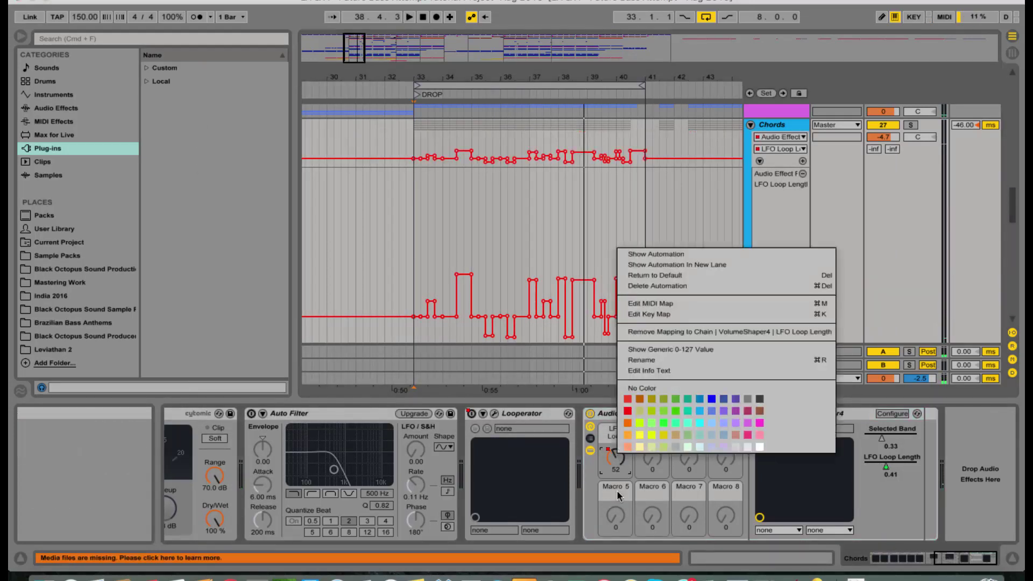
{"action": "left_click", "coordinate": [669, 287]}
Play the drop with the Chords group soloed and raise the LFO Loop macro to 65
{"action": "key", "text": "space"}
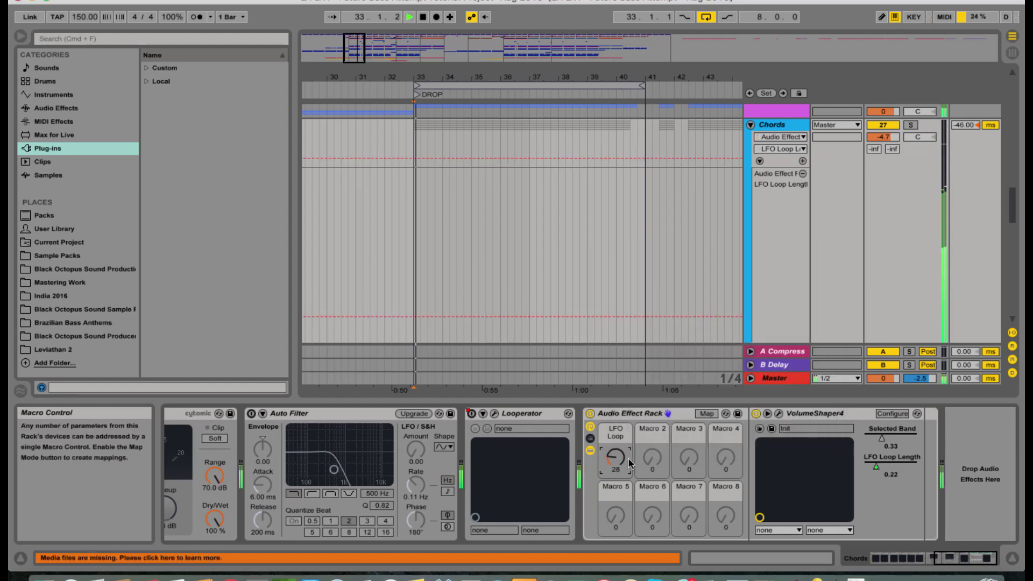
{"action": "mouse_move", "coordinate": [627, 463]}
{"action": "left_mouse_down"}
{"action": "mouse_move", "coordinate": [627, 444]}
{"action": "mouse_move", "coordinate": [639, 472]}
{"action": "left_mouse_up"}
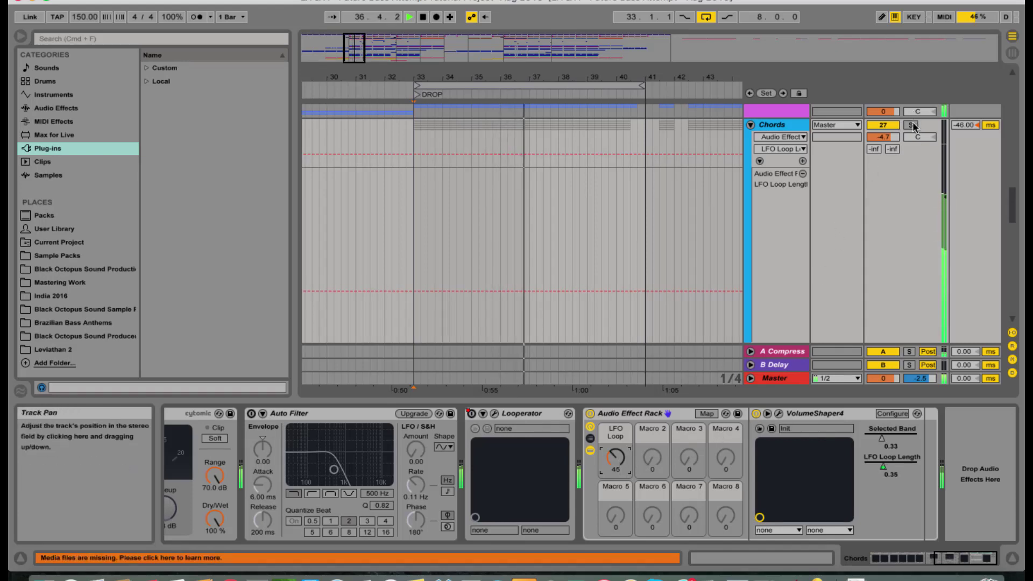
{"action": "left_click", "coordinate": [911, 125]}
{"action": "left_click_drag", "start_coordinate": [615, 463], "coordinate": [616, 448]}
Apply the sixth Ducking shape to VolumeShaper4's Mid Band, browse the Rhythm, Basics and Local presets, and close the plug-in window
{"action": "left_click", "coordinate": [779, 413]}
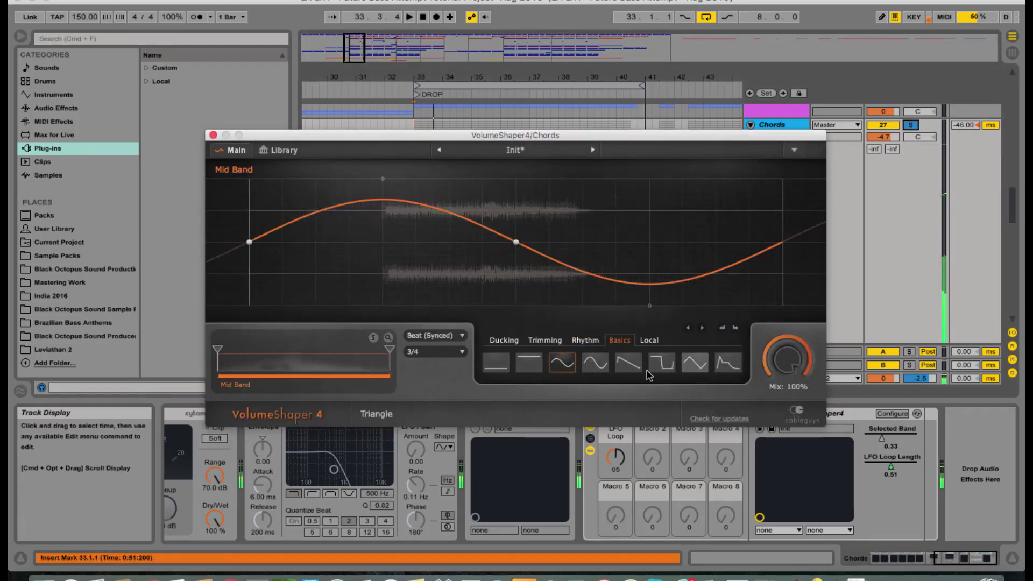
{"action": "left_click", "coordinate": [505, 340]}
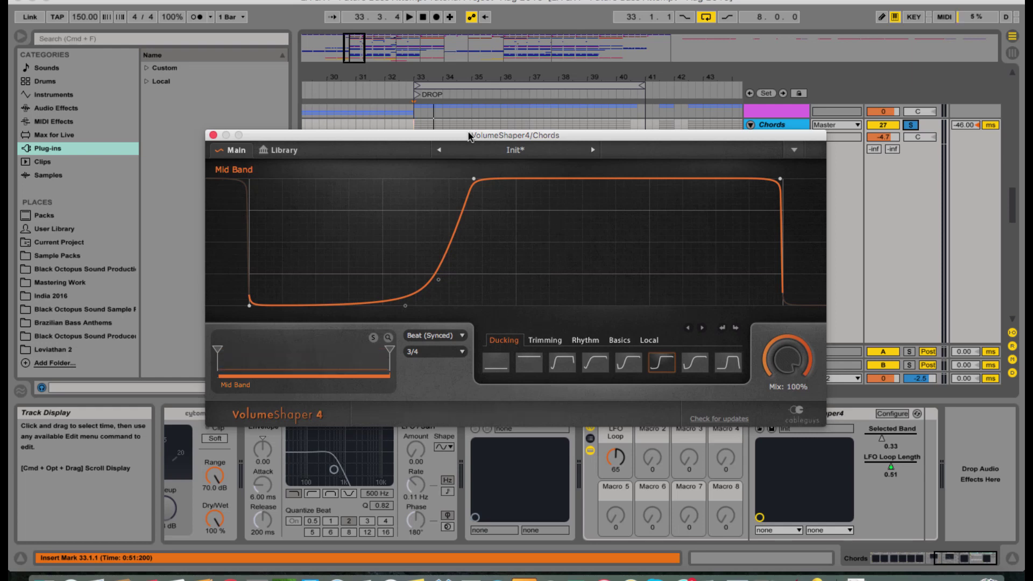
{"action": "left_click", "coordinate": [587, 341]}
{"action": "left_click", "coordinate": [620, 342]}
{"action": "left_click", "coordinate": [652, 340]}
{"action": "left_click", "coordinate": [618, 342]}
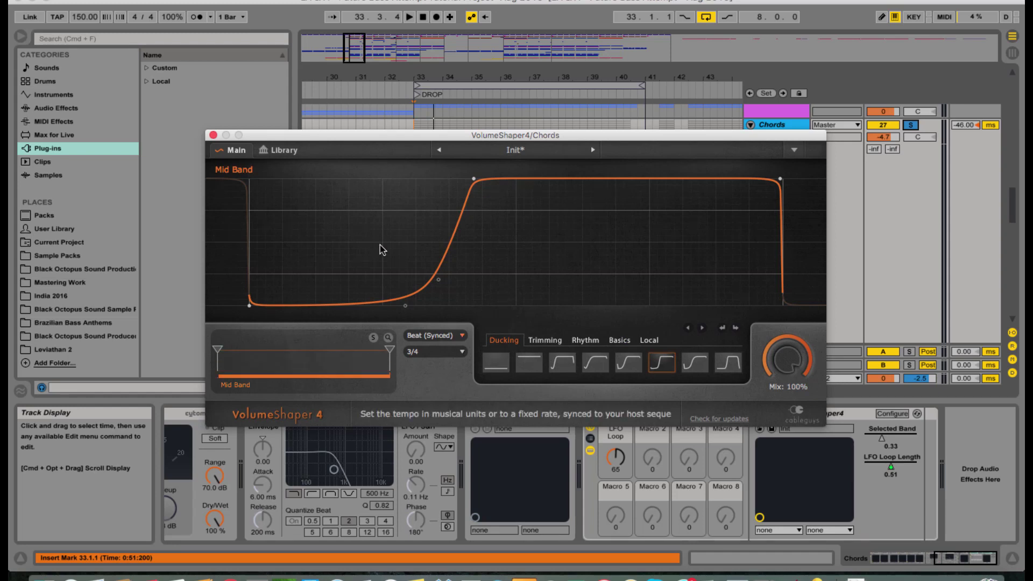
{"action": "left_click", "coordinate": [214, 136]}
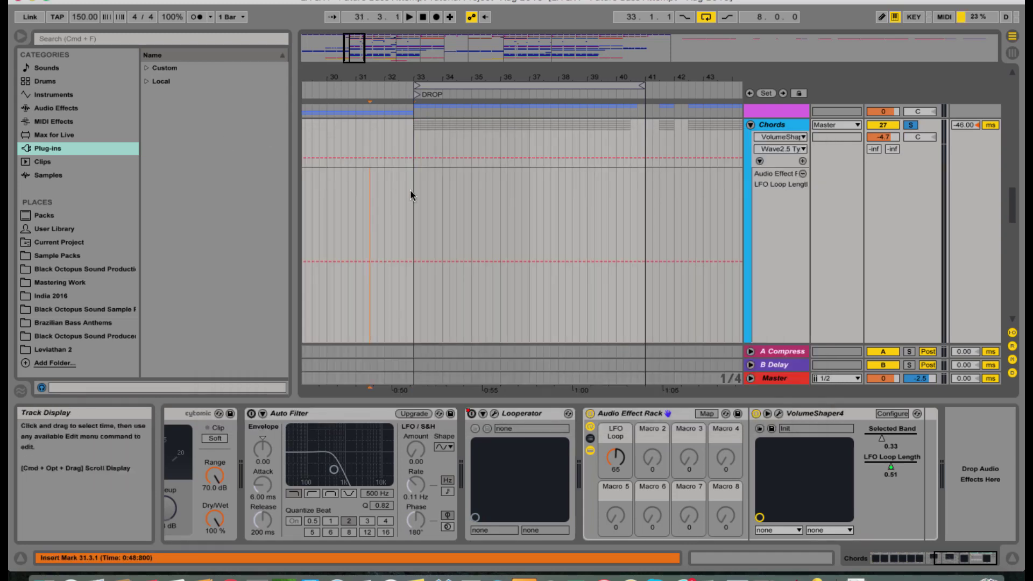